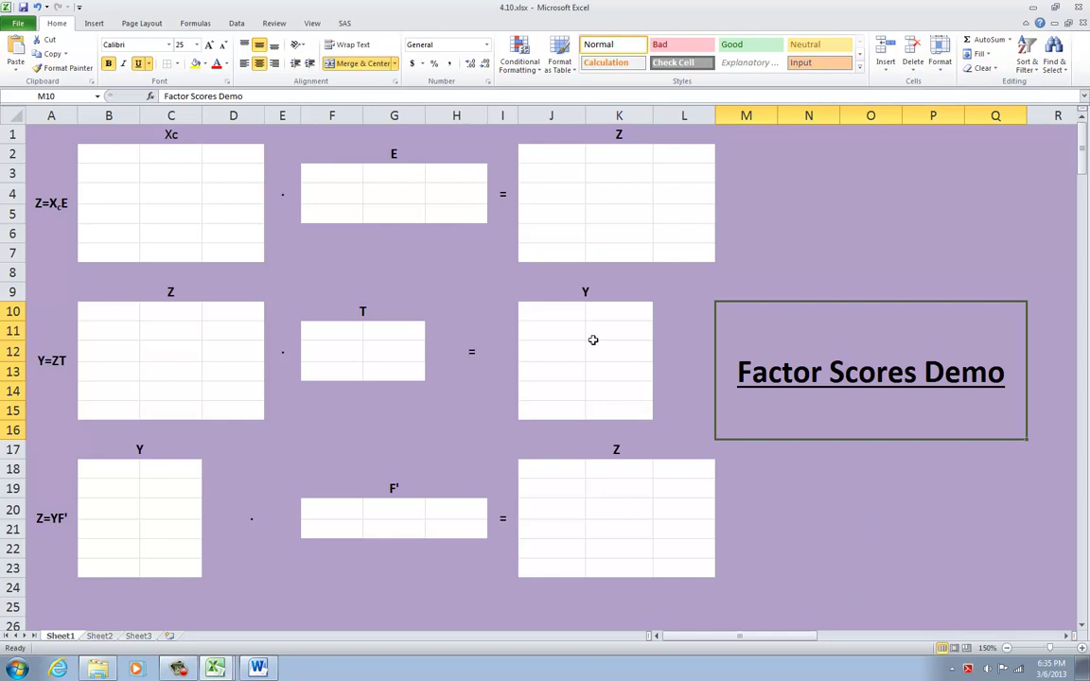
# Step: Examine the Z=XcE equation along with its empty Xc and E matrices in the factor scores sheet
pyautogui.click(44, 187)
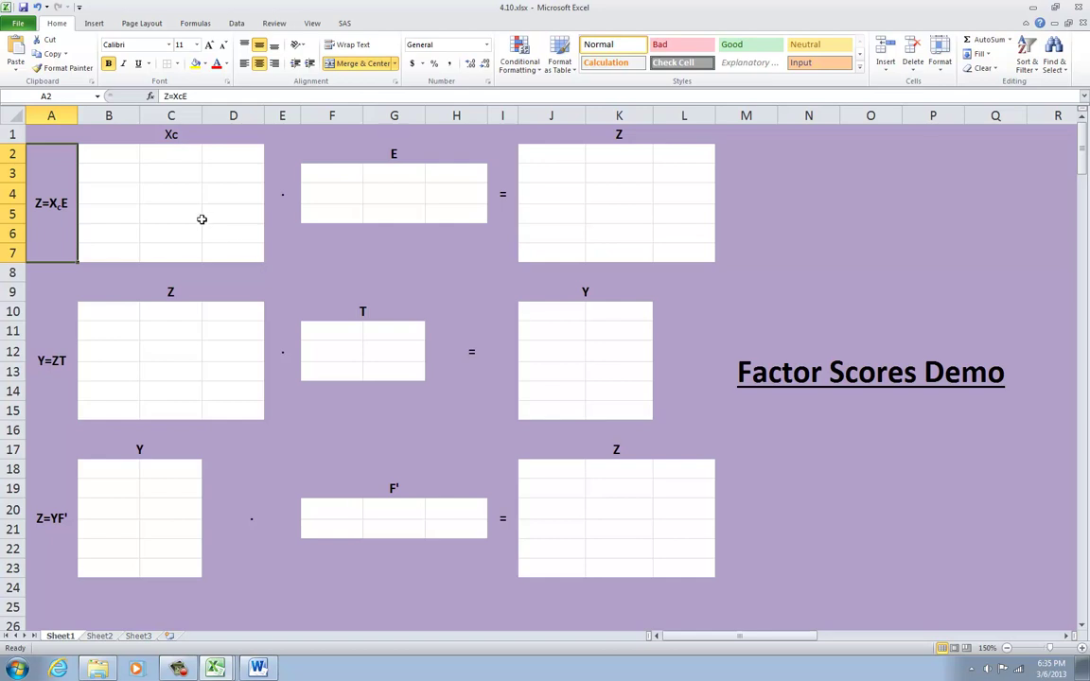
pyautogui.click(104, 148)
pyautogui.click(333, 170)
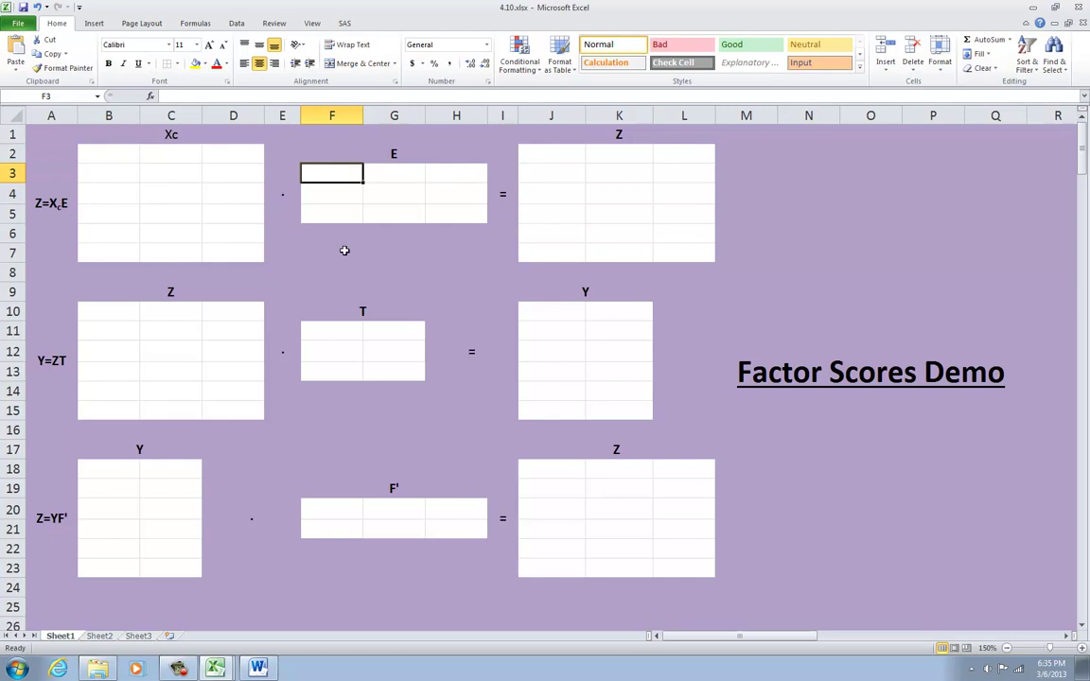
pyautogui.click(115, 155)
# Step: Switch to 4.8.xlsx and examine the deviations, raw scores and means on the Steps 1&2 sheet
pyautogui.click(215, 669)
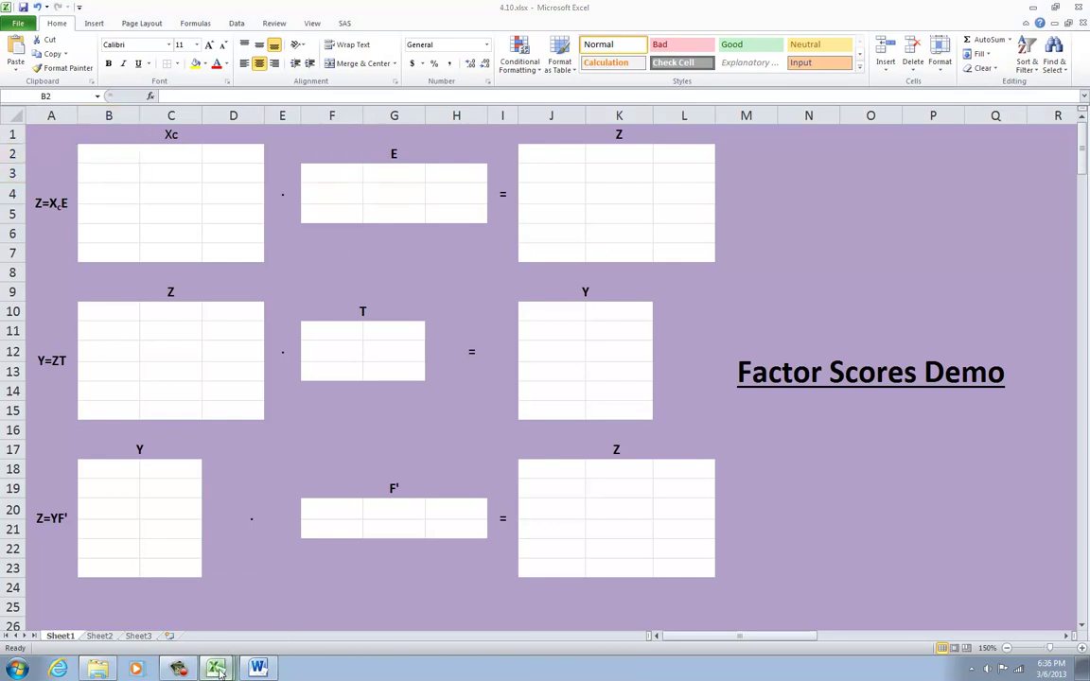
pyautogui.click(219, 590)
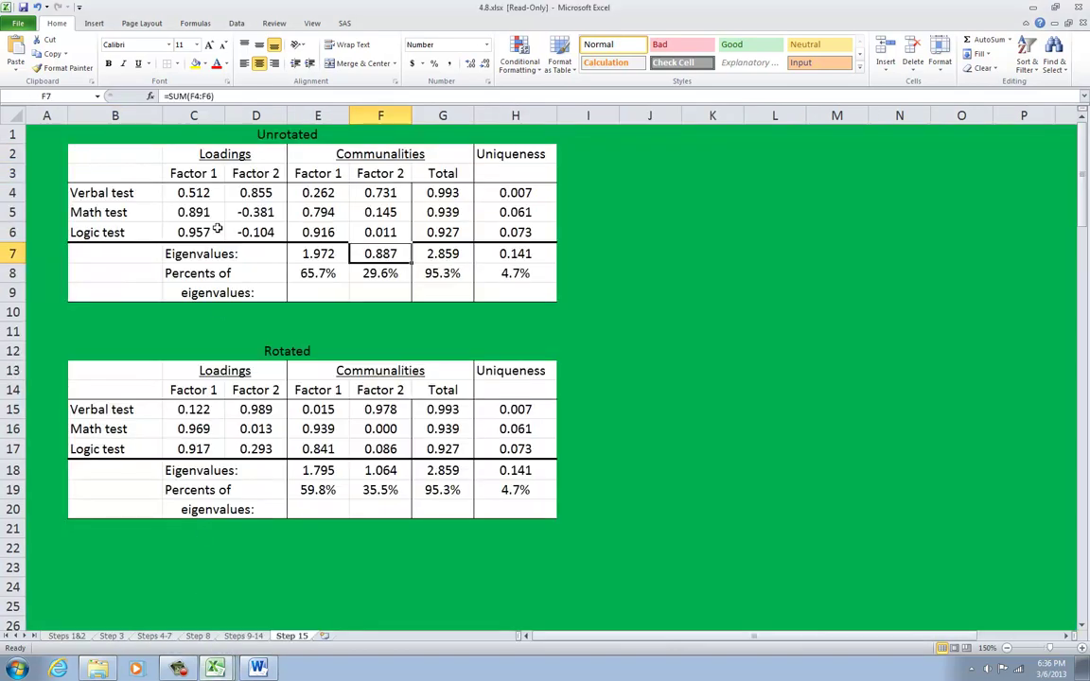
pyautogui.click(66, 636)
pyautogui.moveTo(330, 163); pyautogui.dragTo(437, 266)
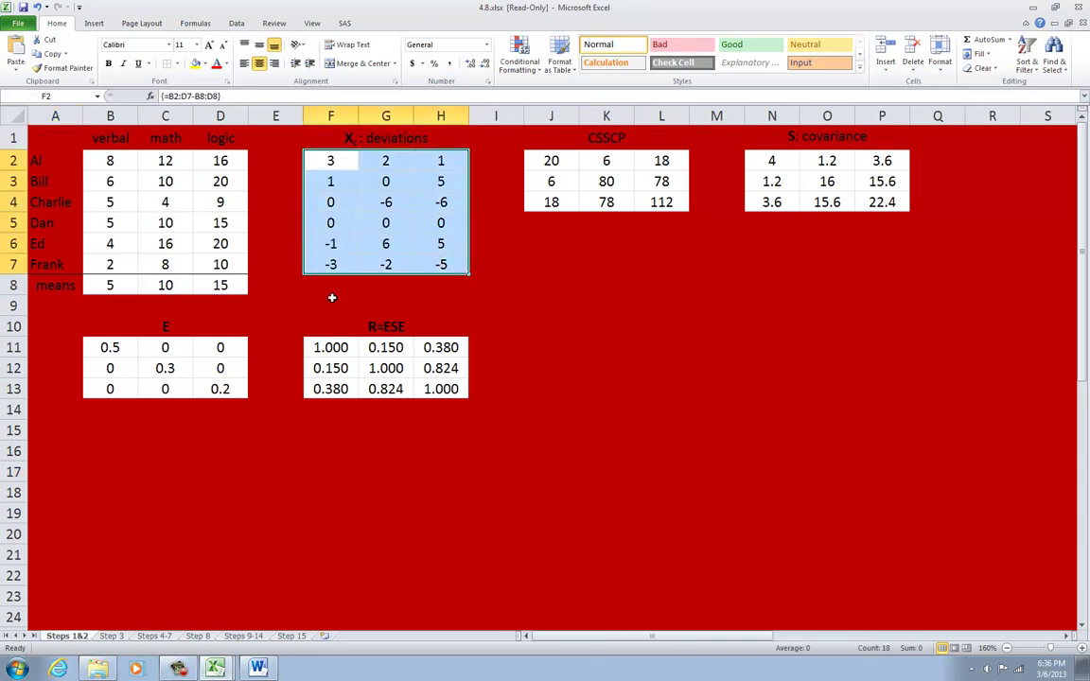
pyautogui.moveTo(113, 164); pyautogui.dragTo(219, 267)
pyautogui.moveTo(107, 285); pyautogui.dragTo(227, 285)
pyautogui.click(269, 284)
# Step: Return to 4.10.xlsx and enter 3, 2 and 1 in the first row of the Xc matrix (B2:D2)
pyautogui.moveTo(218, 670)
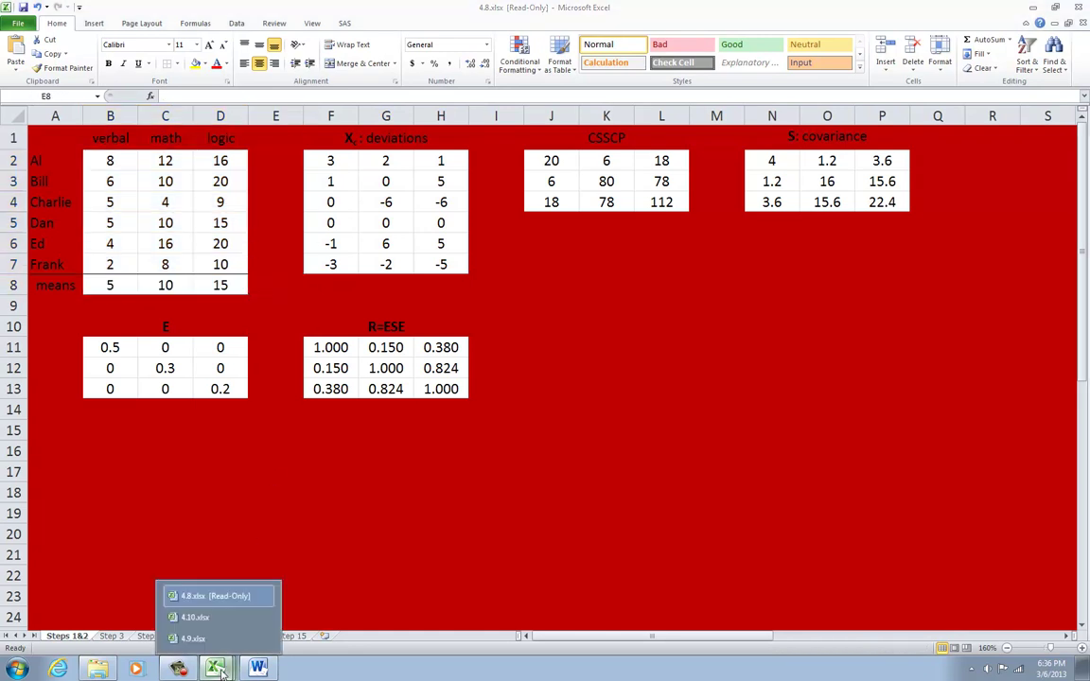
pyautogui.click(194, 638)
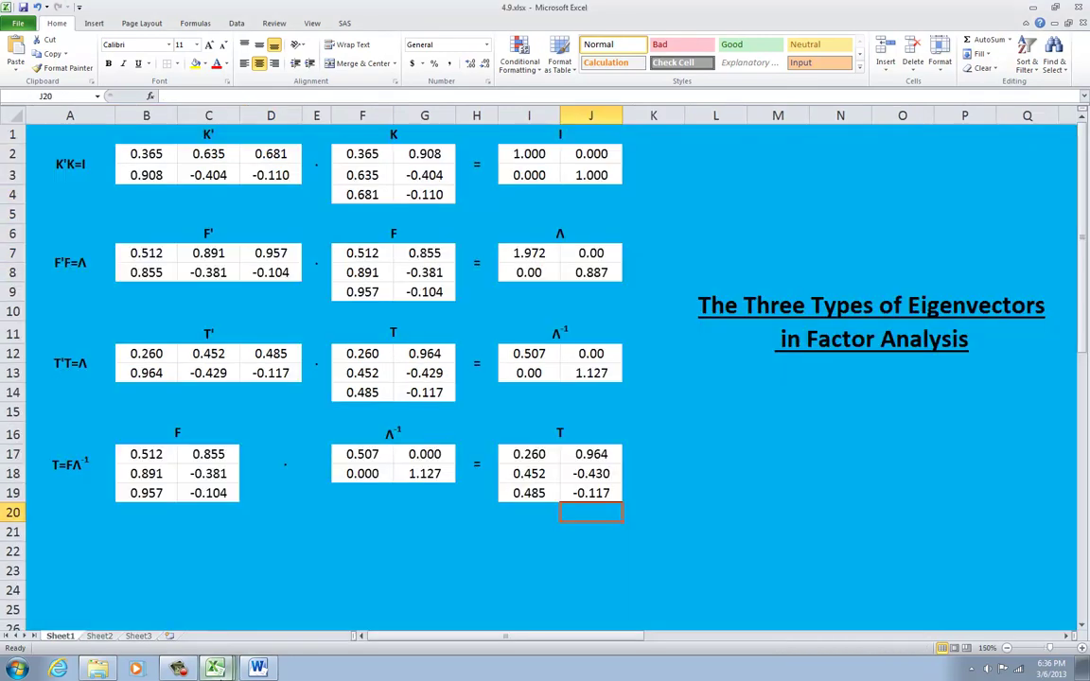
pyautogui.click(197, 558)
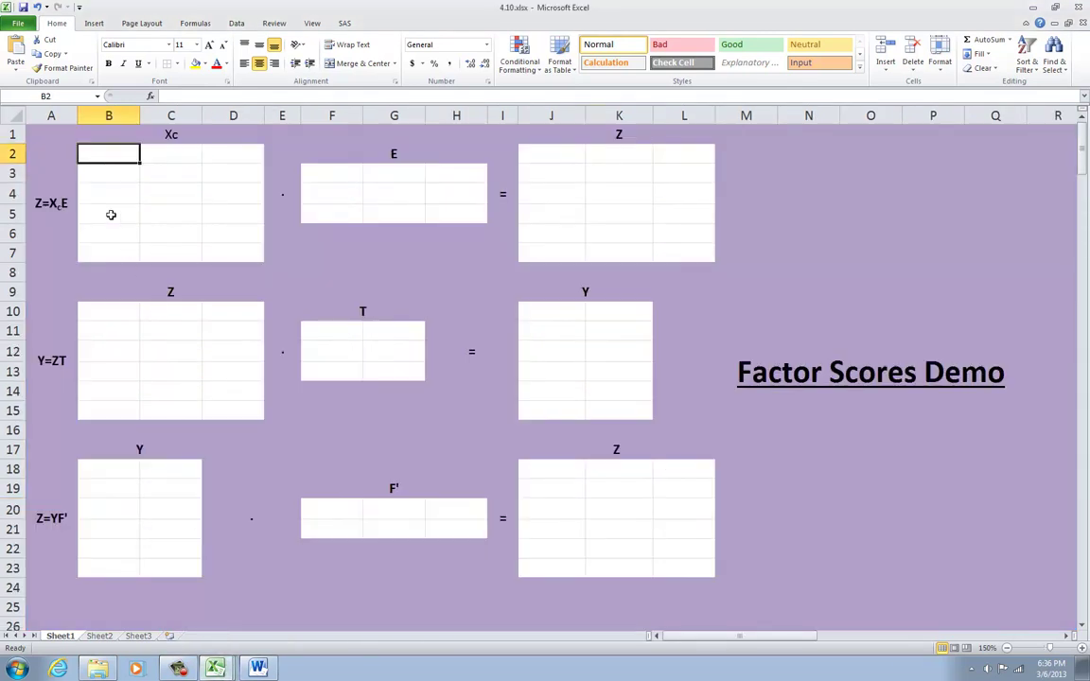
pyautogui.write('3')
pyautogui.press('Tab')
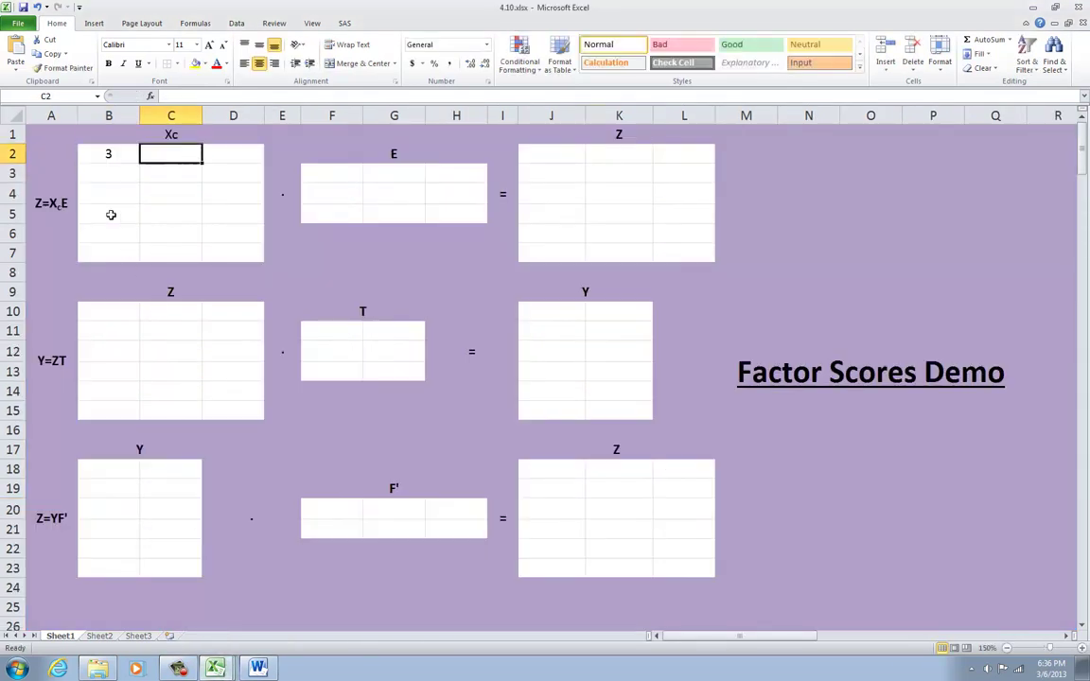
pyautogui.write('2')
pyautogui.press('Tab')
pyautogui.write('1')
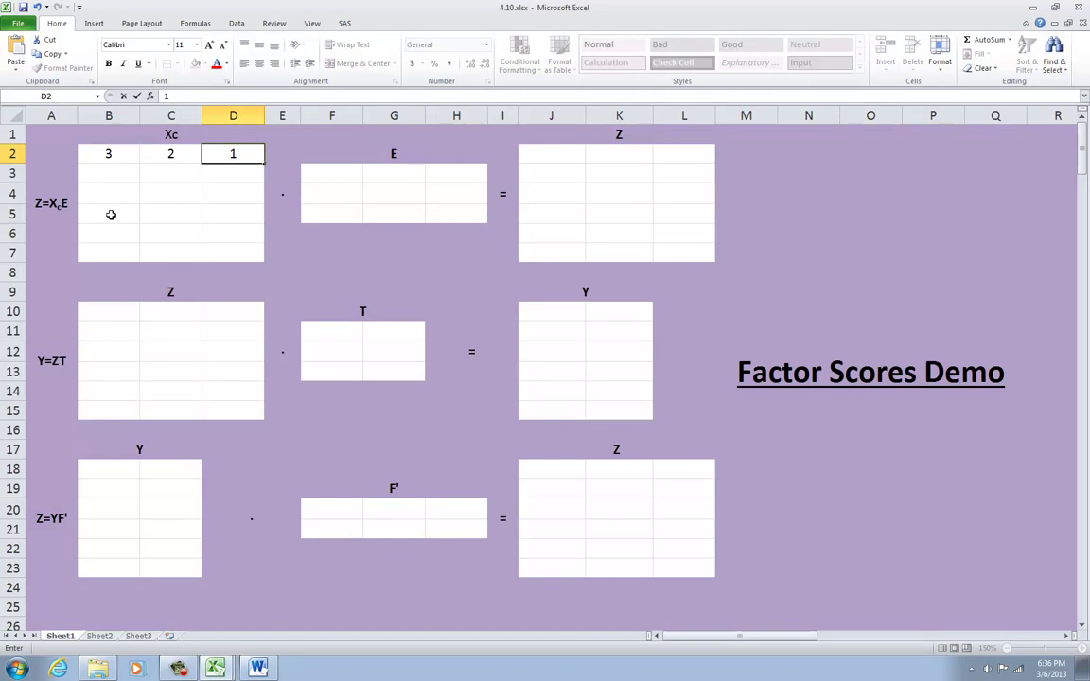
pyautogui.press('Down')
# Step: Enter 1, 0 and 5 in the second row of the Xc matrix (B3:D3)
pyautogui.press('Left')
pyautogui.press('Left')
pyautogui.write('1')
pyautogui.press('Tab')
pyautogui.write('0')
pyautogui.press('Tab')
pyautogui.write('5')
pyautogui.press('Down')
# Step: Enter 0, -6 and -6 in the third row of the Xc matrix (B4:D4)
pyautogui.press('Left')
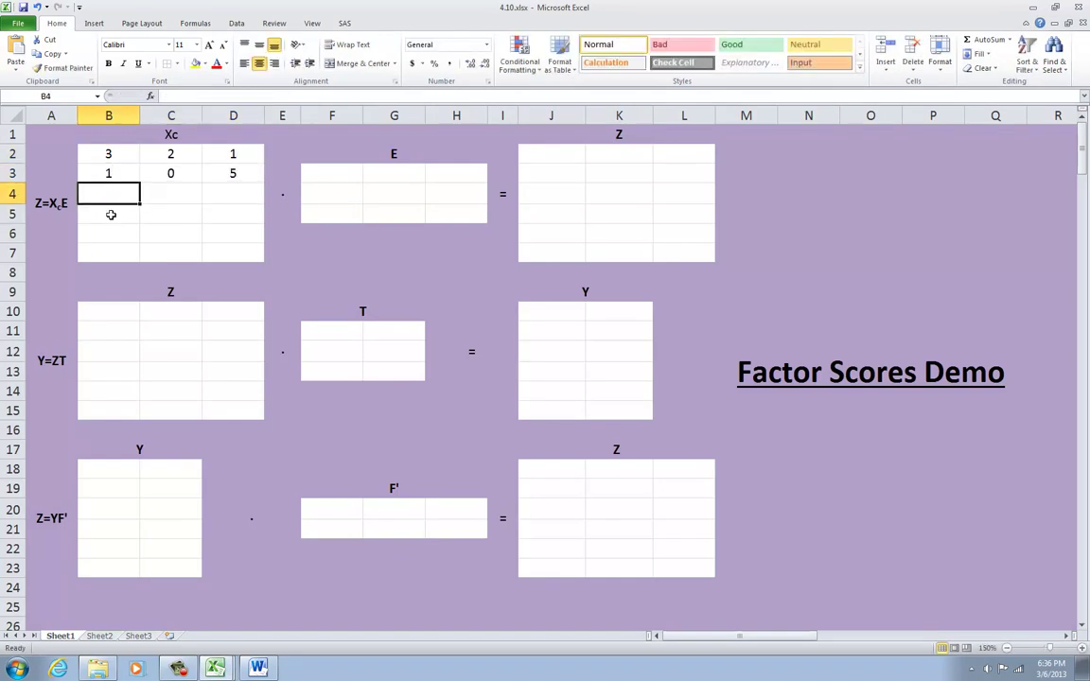
pyautogui.press('Left')
pyautogui.write('0')
pyautogui.press('Tab')
pyautogui.write('-6')
pyautogui.press('Tab')
pyautogui.write('-6')
pyautogui.press('Down')
# Step: Fill the fourth row of the Xc matrix (B5:D5) with zeros
pyautogui.click(111, 215)
pyautogui.write('0')
pyautogui.press('Tab')
pyautogui.write('0')
pyautogui.press('Tab')
pyautogui.write('0')
pyautogui.press('Return')
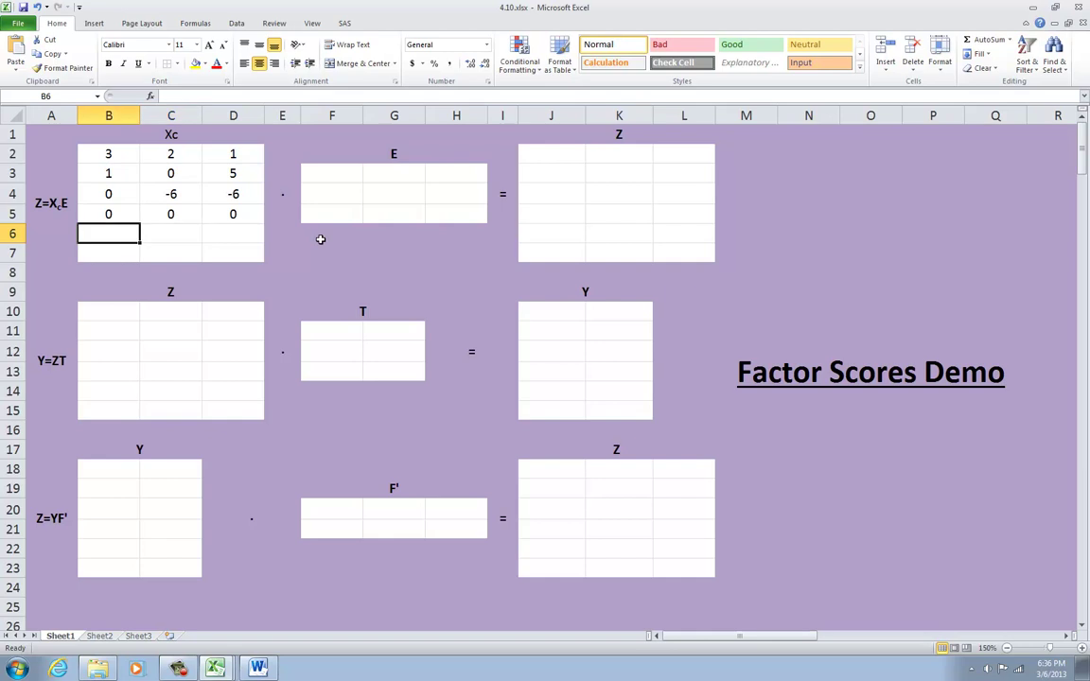
# Step: Enter -1, 6 and 5 in the fifth row of the Xc matrix (B6:D6)
pyautogui.write('-1')
pyautogui.press('Tab')
pyautogui.write('6')
pyautogui.press('Tab')
pyautogui.write('5')
pyautogui.press('Down')
# Step: Enter -3, -2 and -5 in the last row of the Xc matrix (B7:D7)
pyautogui.press('Left')
pyautogui.press('Left')
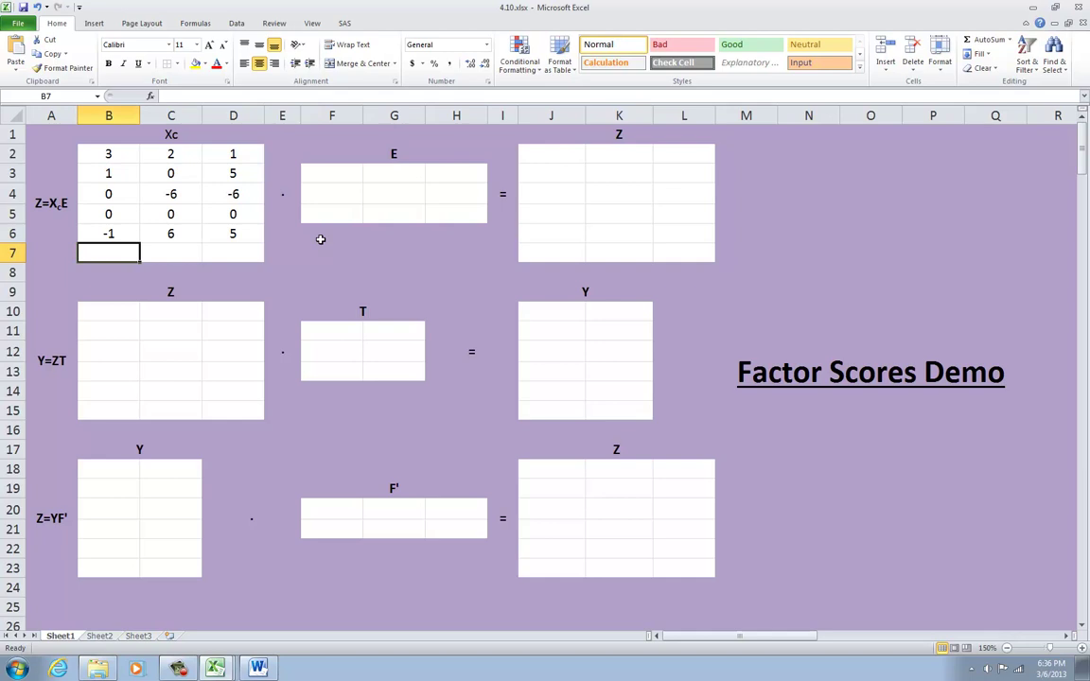
pyautogui.write('-3')
pyautogui.press('Tab')
pyautogui.write('-2')
pyautogui.press('Tab')
pyautogui.write('-')
pyautogui.press('Right')
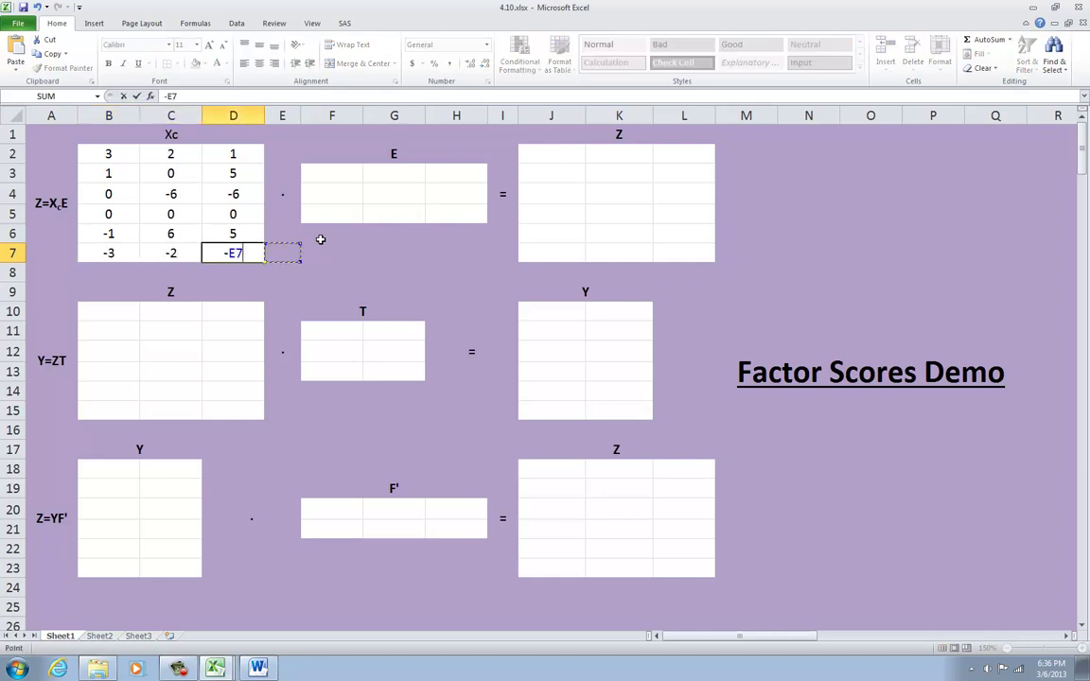
pyautogui.press('BackSpace')
pyautogui.press('BackSpace')
pyautogui.write('5')
pyautogui.press('Tab')
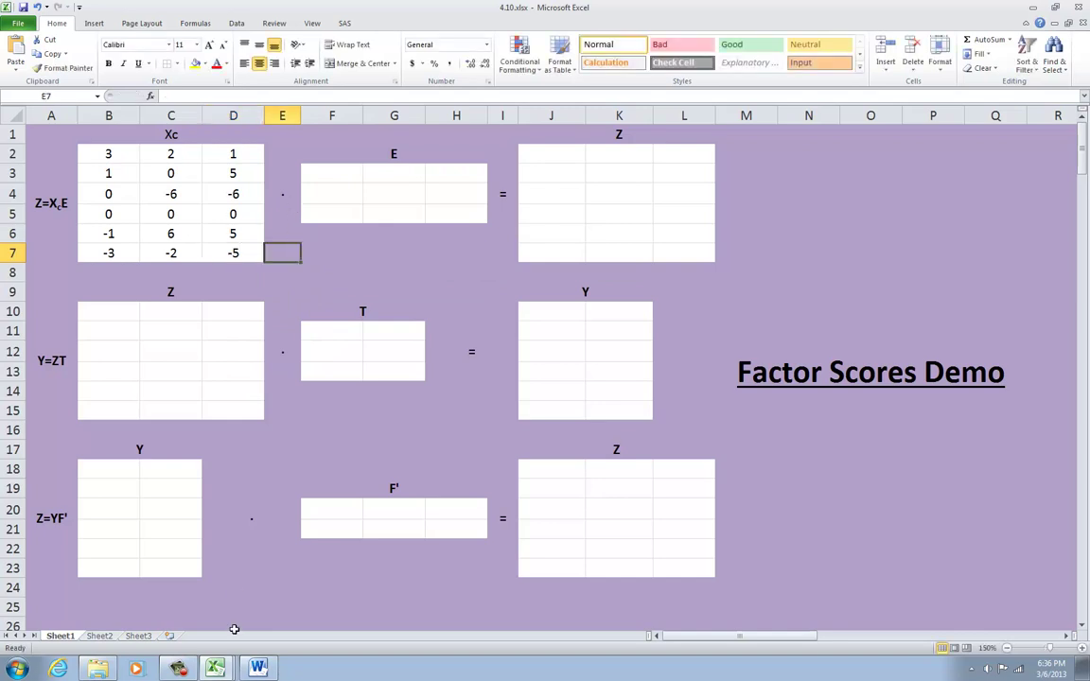
# Step: Switch to 4.8.xlsx and examine the E, deviations, CSSCP and covariance matrices with their formulas
pyautogui.moveTo(218, 668)
pyautogui.click(215, 596)
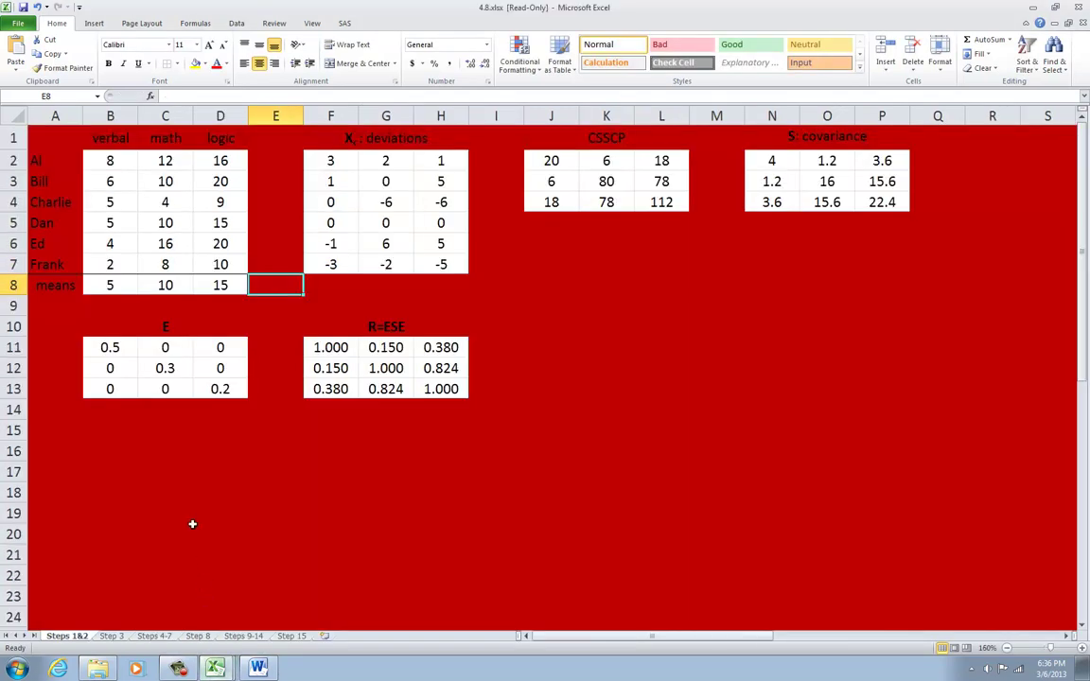
pyautogui.click(122, 350)
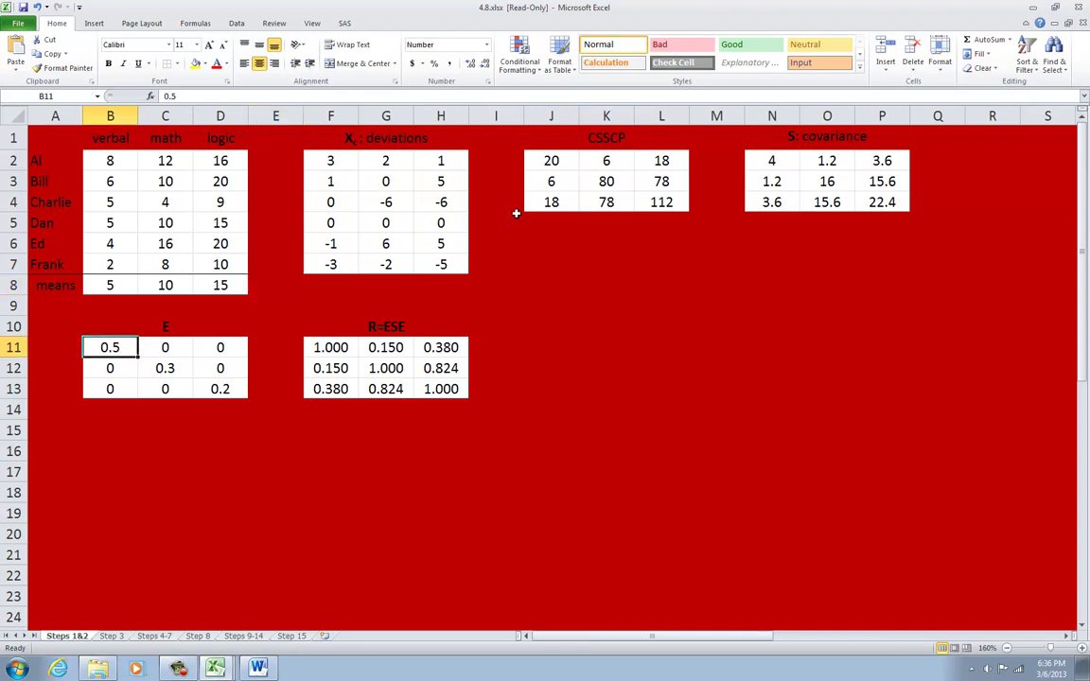
pyautogui.moveTo(129, 349); pyautogui.dragTo(210, 390)
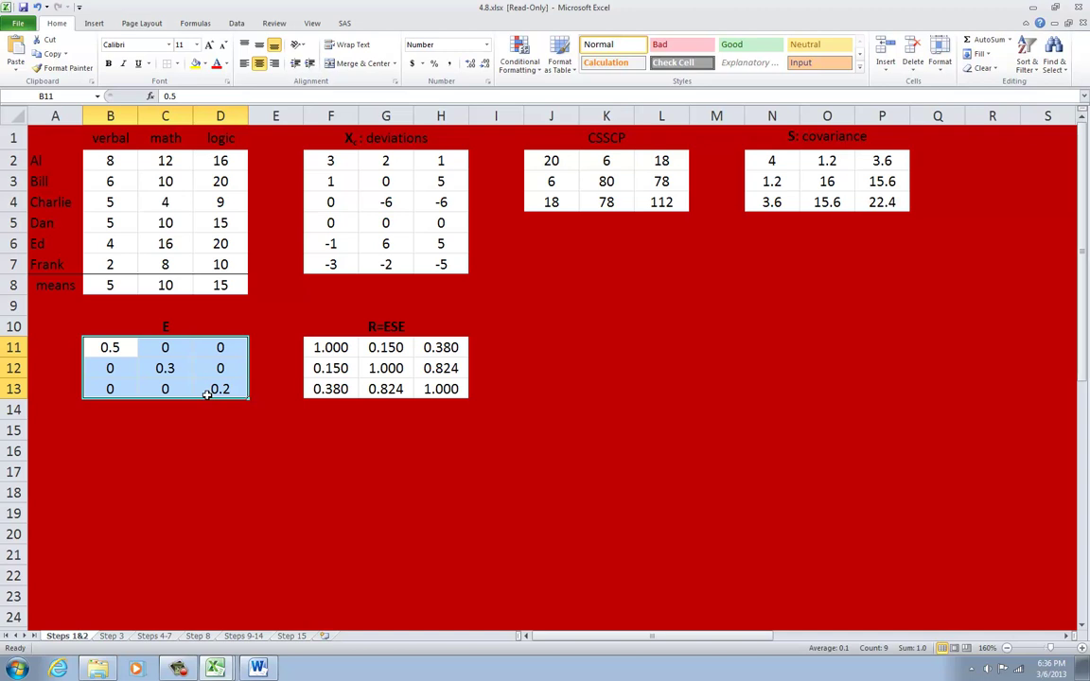
pyautogui.moveTo(320, 154); pyautogui.dragTo(441, 264)
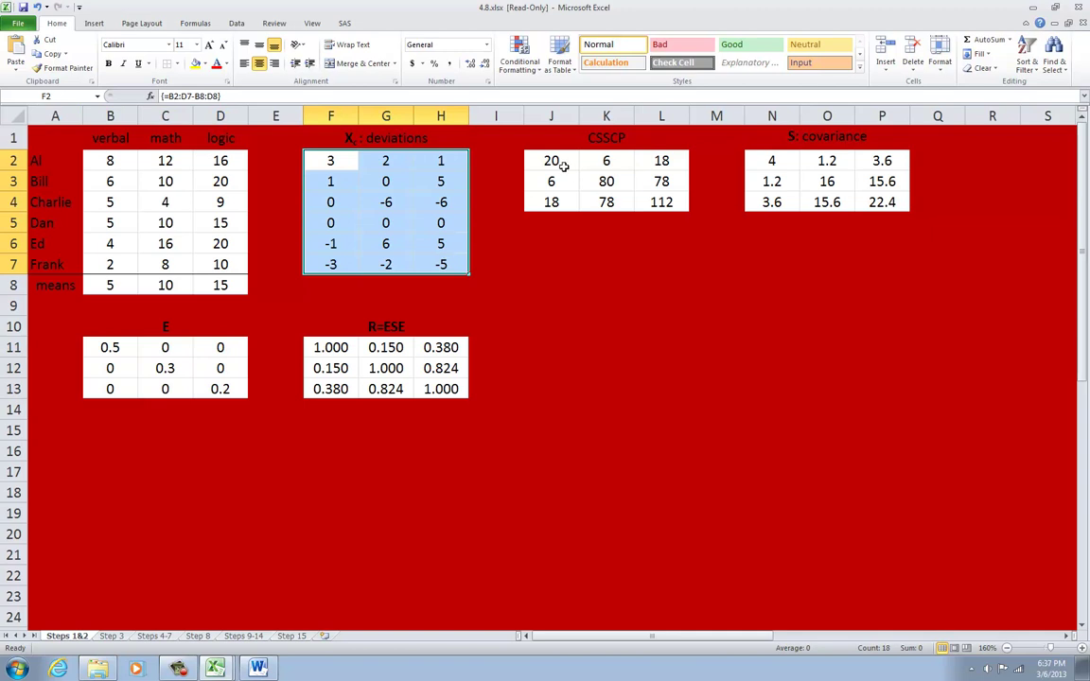
pyautogui.moveTo(554, 161); pyautogui.dragTo(661, 201)
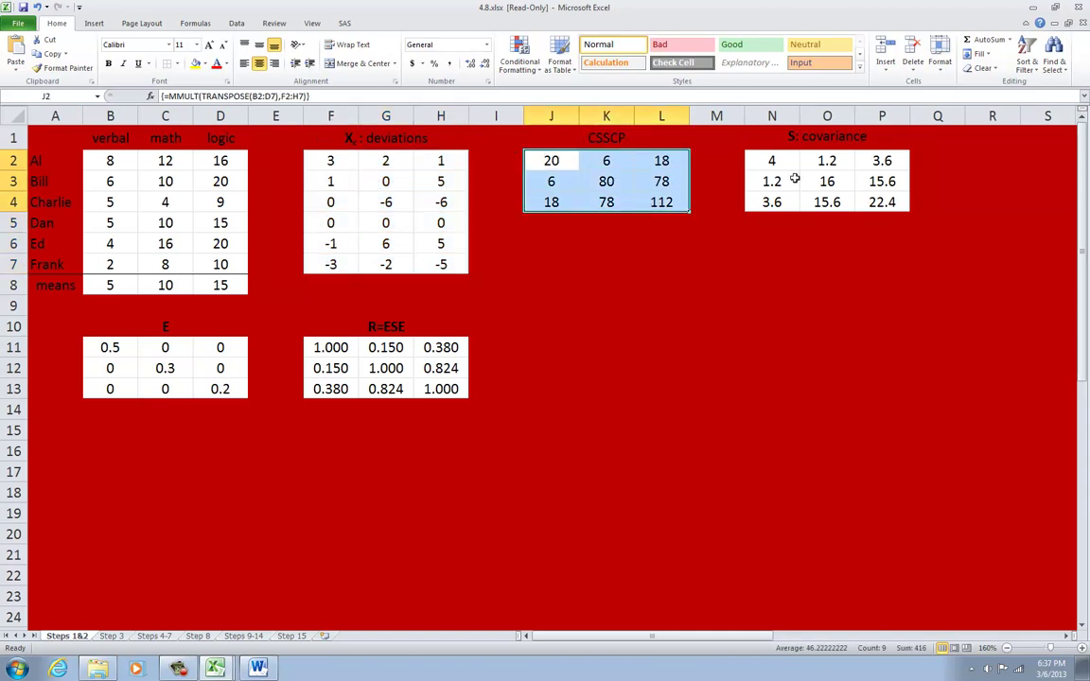
pyautogui.moveTo(773, 166); pyautogui.dragTo(875, 202)
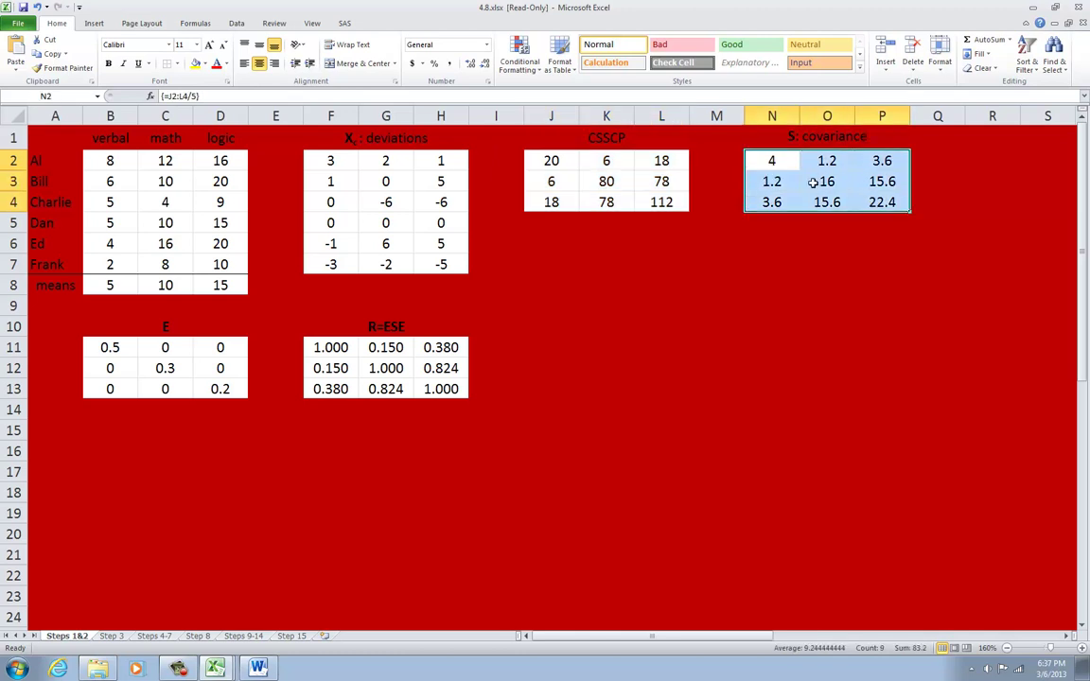
# Step: Inspect the diagonal variances of the covariance matrix and the corresponding diagonal entries of the E matrix
pyautogui.click(776, 165)
pyautogui.press('Right')
pyautogui.press('Down')
pyautogui.press('Right')
pyautogui.press('Down')
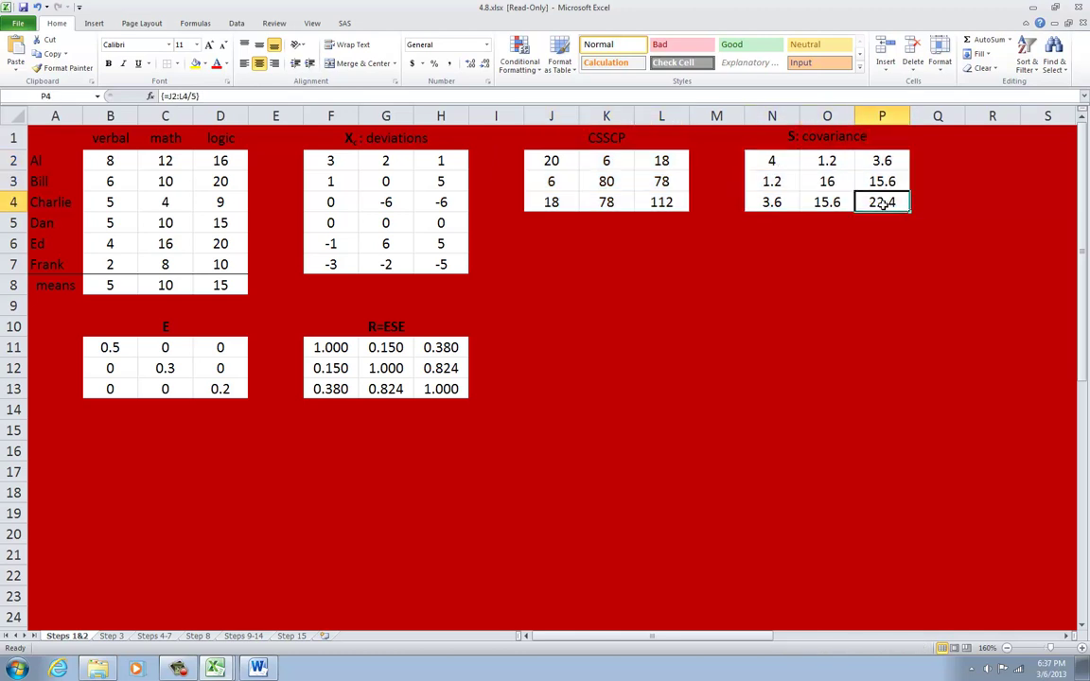
pyautogui.click(771, 163)
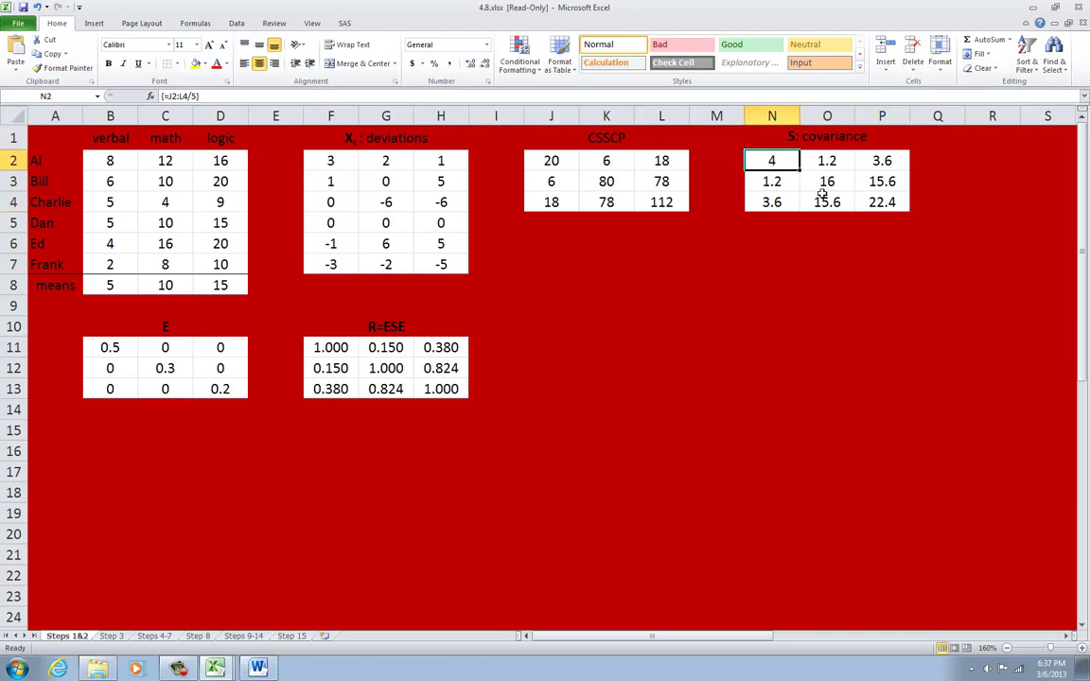
pyautogui.click(109, 349)
pyautogui.click(159, 369)
pyautogui.click(220, 390)
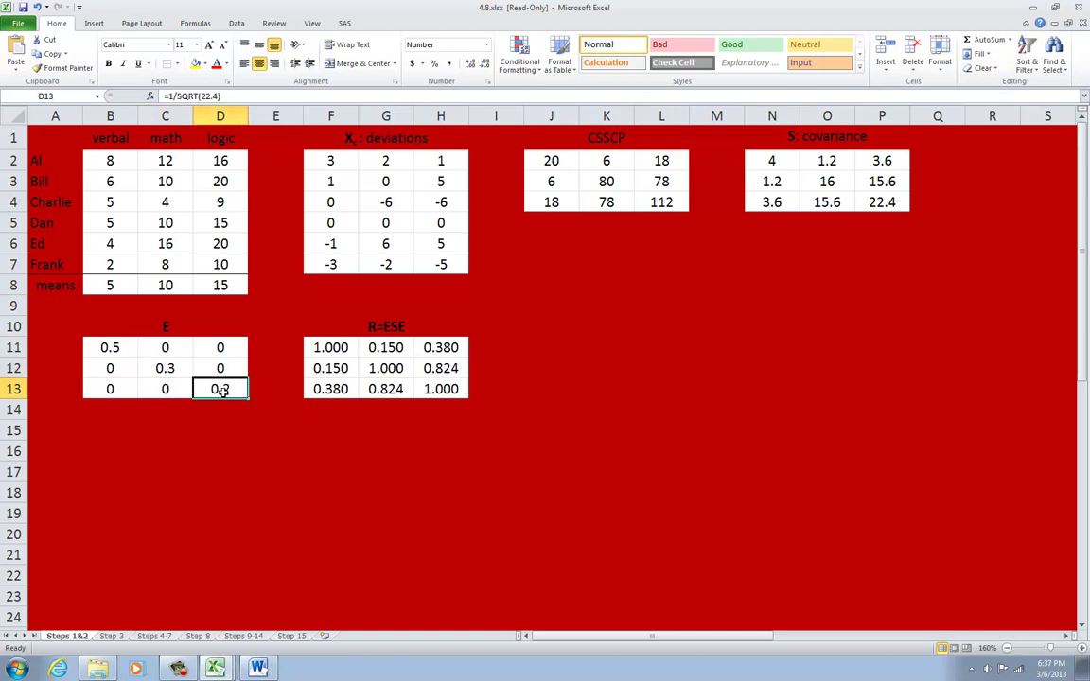
# Step: Copy the E matrix (B11:D13) from 4.8.xlsx into the E block (F3:H5) of 4.10.xlsx
pyautogui.moveTo(100, 348); pyautogui.dragTo(202, 388)
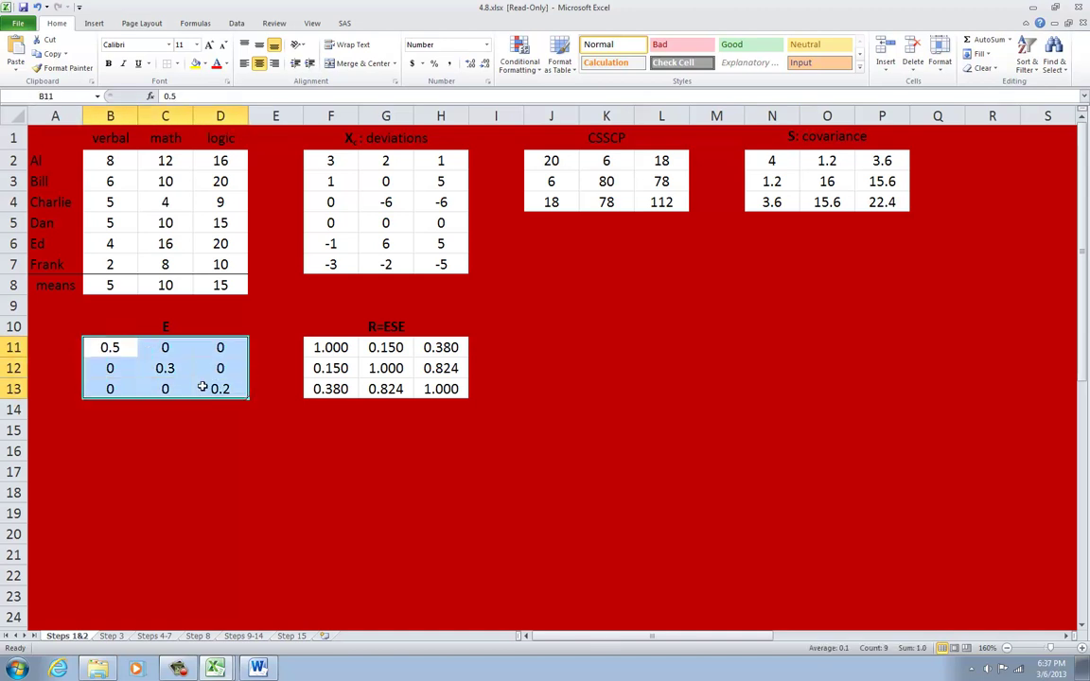
pyautogui.hotkey('ctrl', 'c')
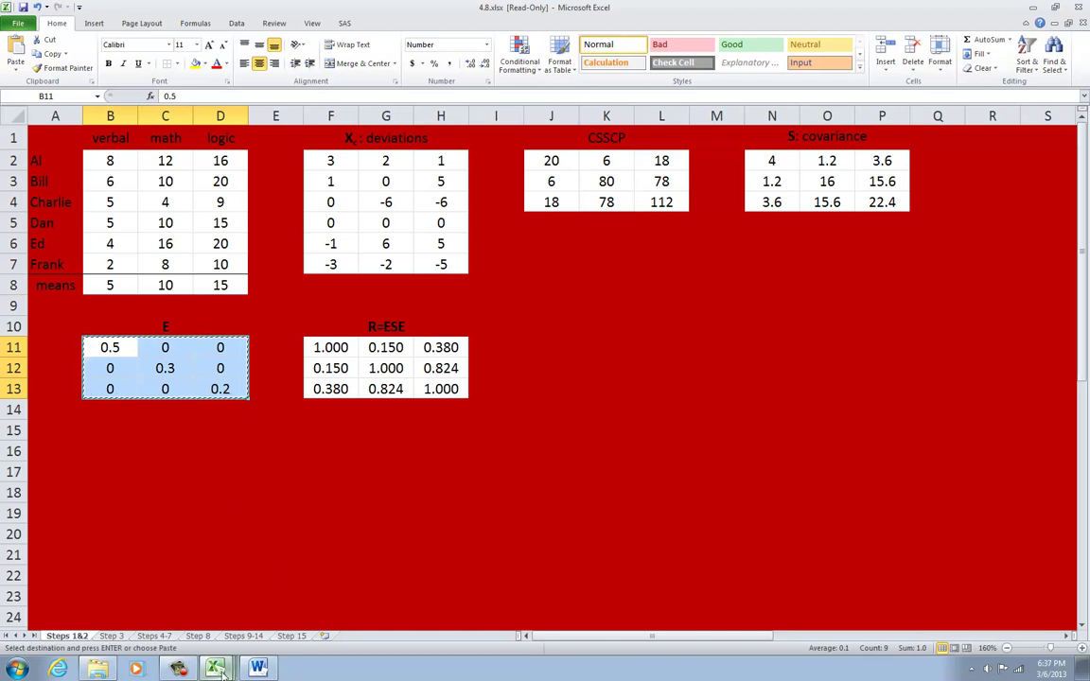
pyautogui.moveTo(216, 670)
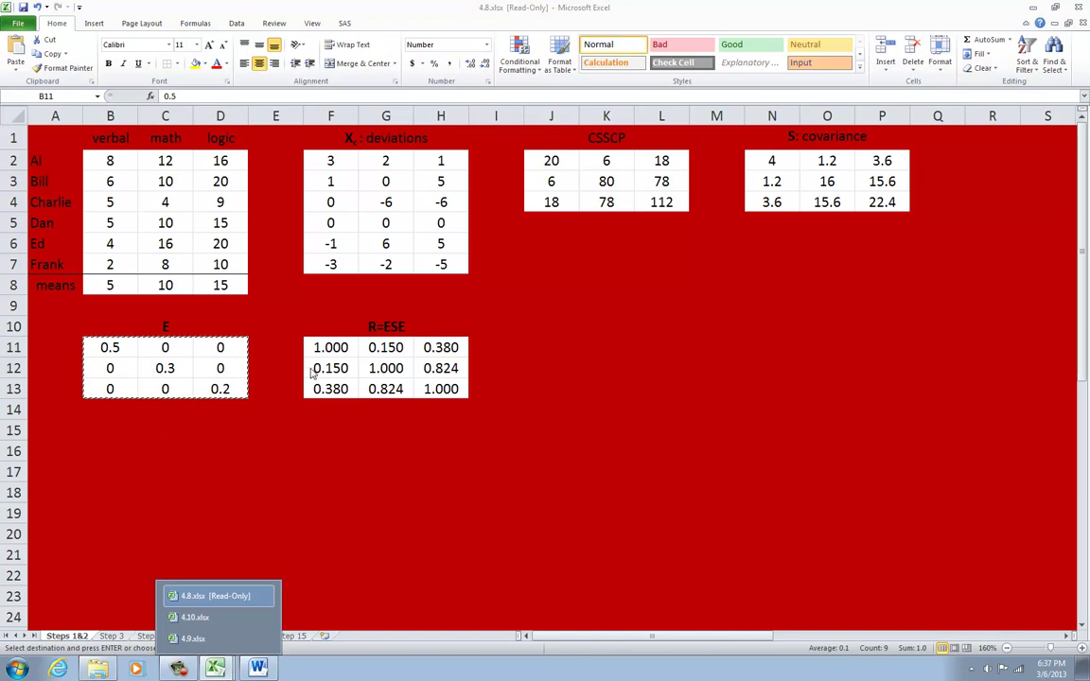
pyautogui.click(198, 622)
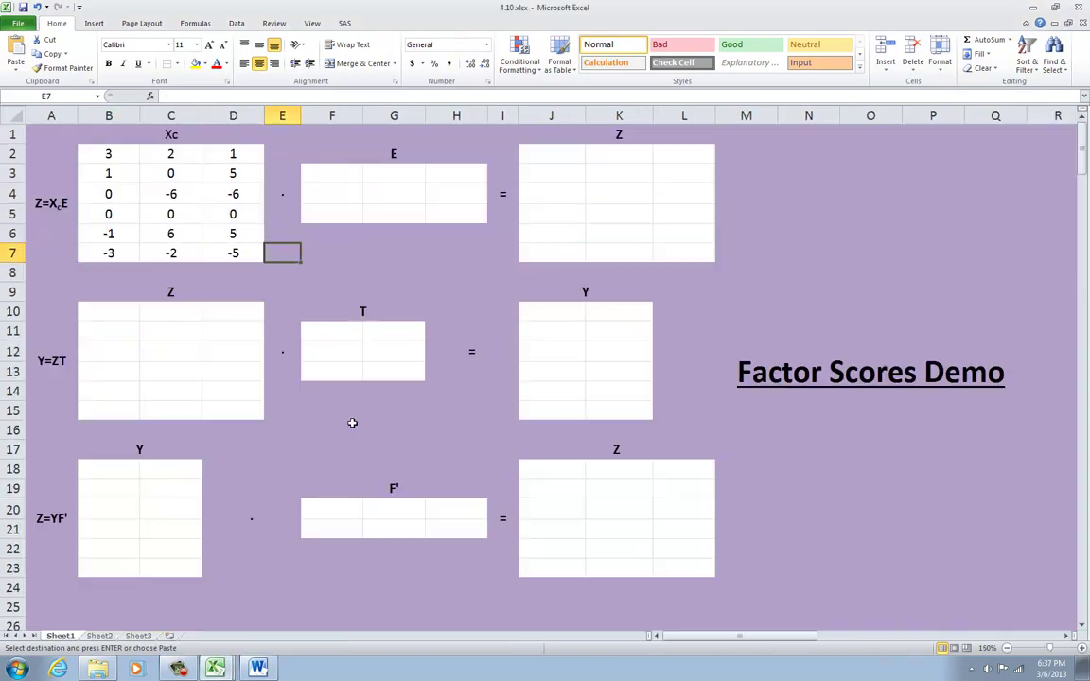
pyautogui.moveTo(338, 175); pyautogui.dragTo(443, 212)
pyautogui.hotkey('ctrl', 'v')
# Step: Replace the first diagonal value of the E matrix (F3) with the formula =1/sqrt(4)
pyautogui.click(336, 174)
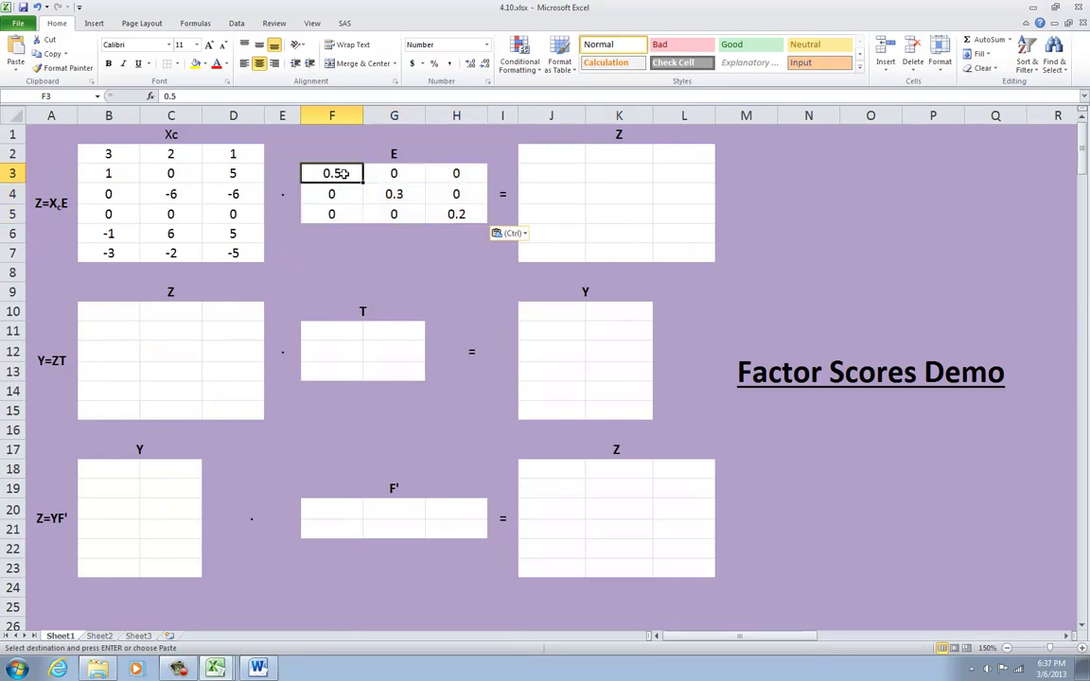
pyautogui.click(210, 98)
pyautogui.press('BackSpace')
pyautogui.press('BackSpace')
pyautogui.write('=')
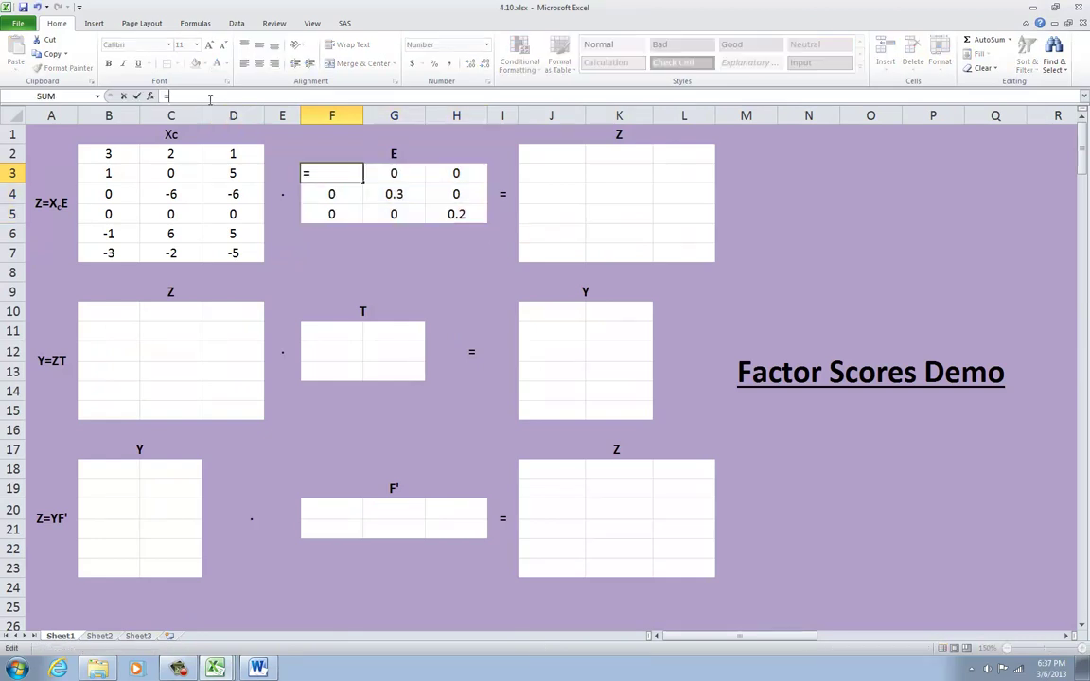
pyautogui.write('1/s')
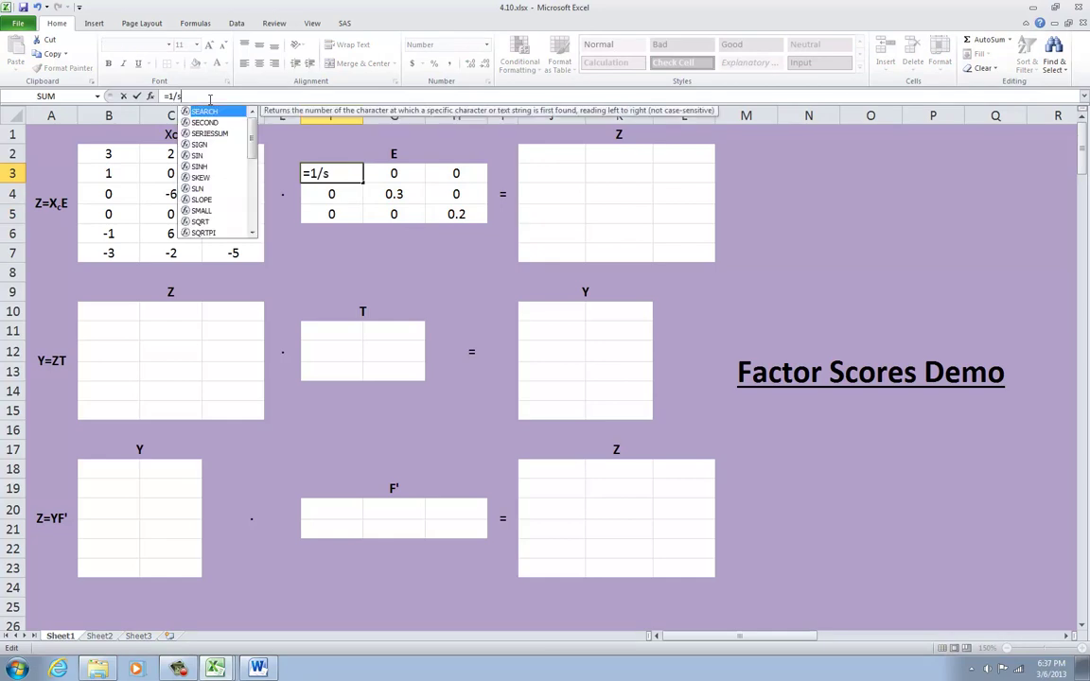
pyautogui.write('qrt')
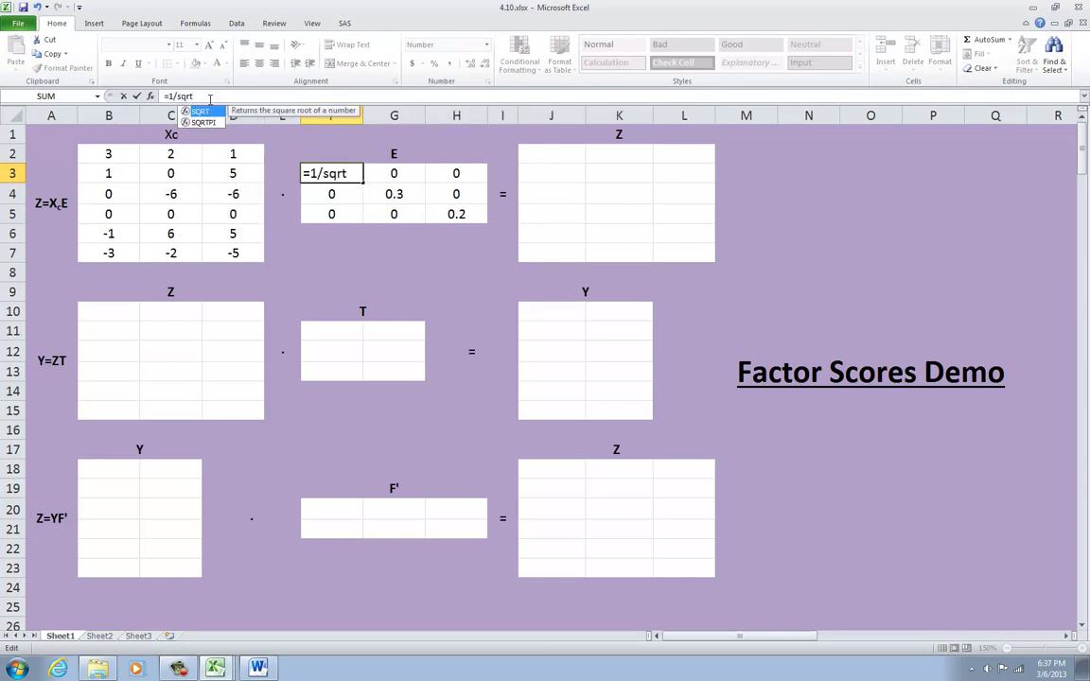
pyautogui.write('(4)')
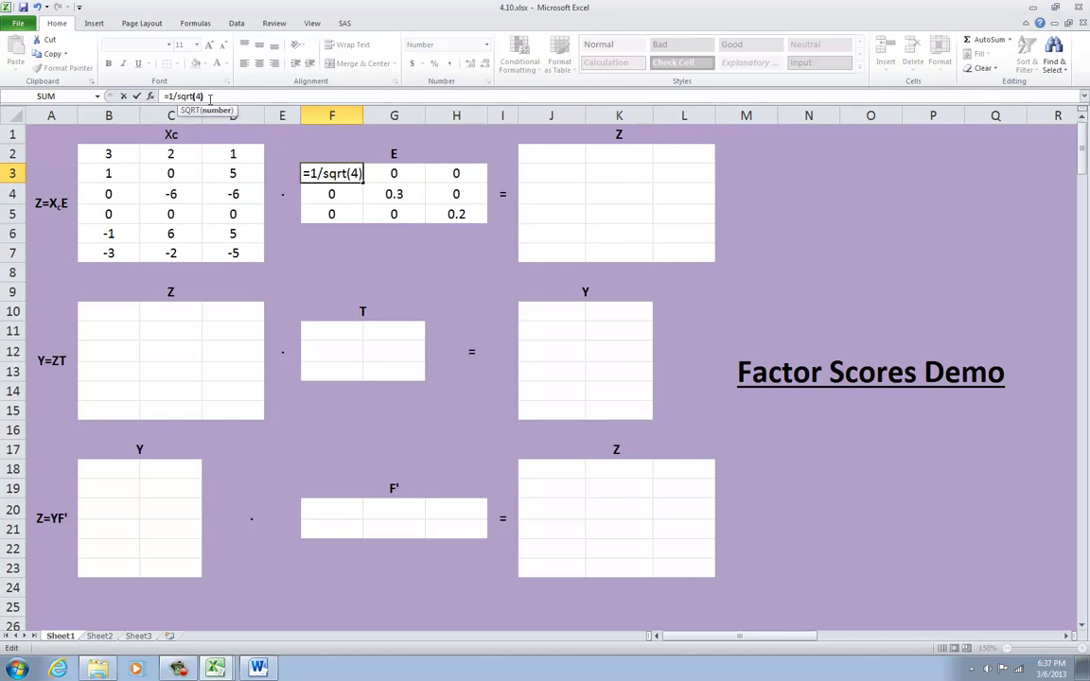
pyautogui.press('Return')
# Step: Replace the second diagonal value of the E matrix (G4) with the formula =1/sqrt(16)
pyautogui.click(393, 193)
pyautogui.click(209, 92)
pyautogui.press('BackSpace')
pyautogui.press('BackSpace')
pyautogui.press('BackSpace')
pyautogui.press('BackSpace')
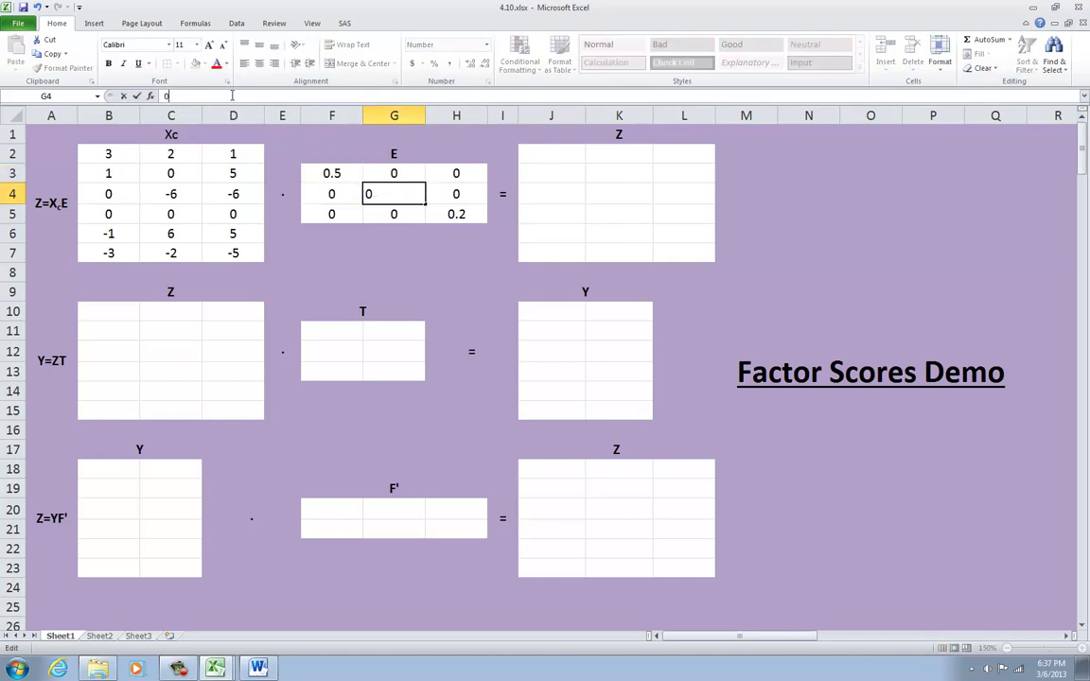
pyautogui.write('=1/sqrt(')
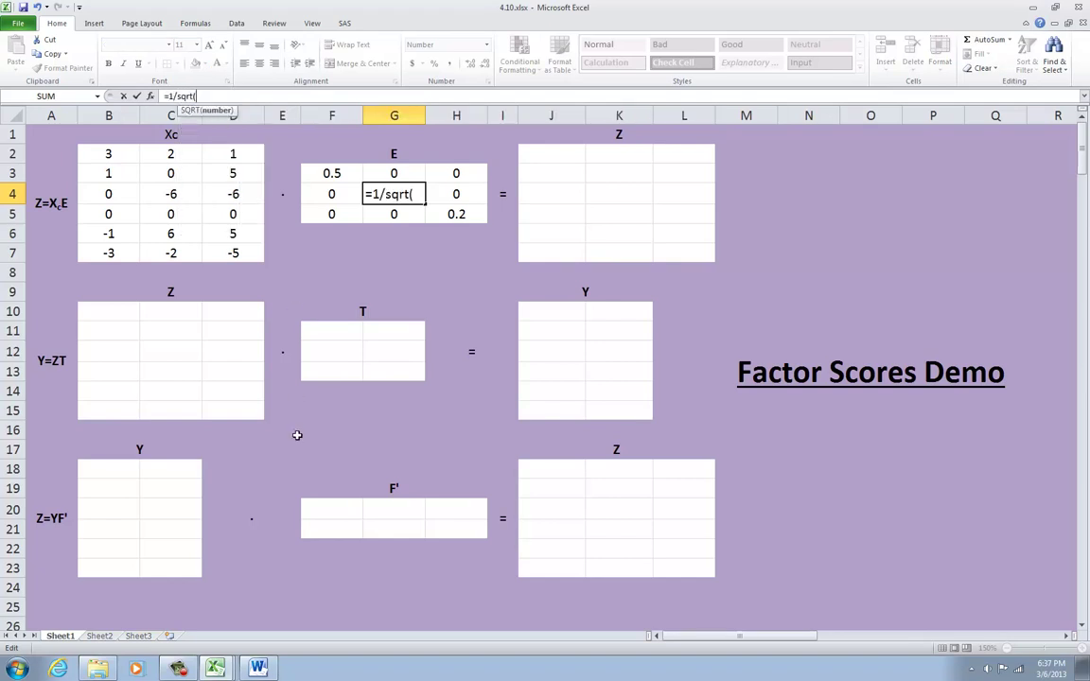
pyautogui.click(227, 673)
pyautogui.write('16')
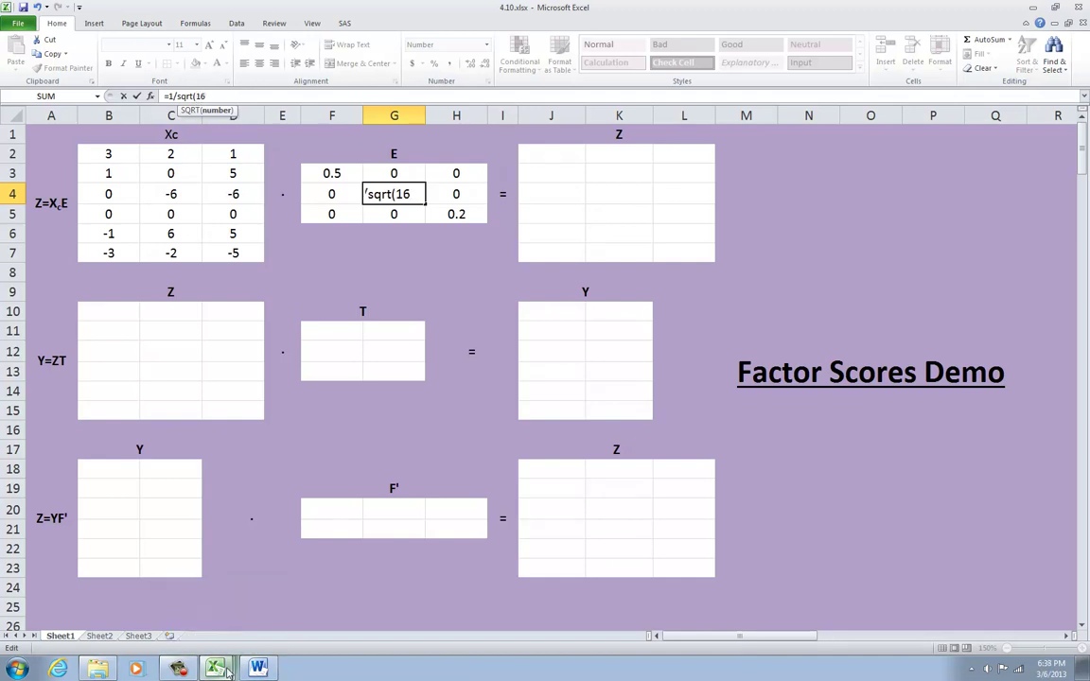
pyautogui.write(')')
pyautogui.press('Return')
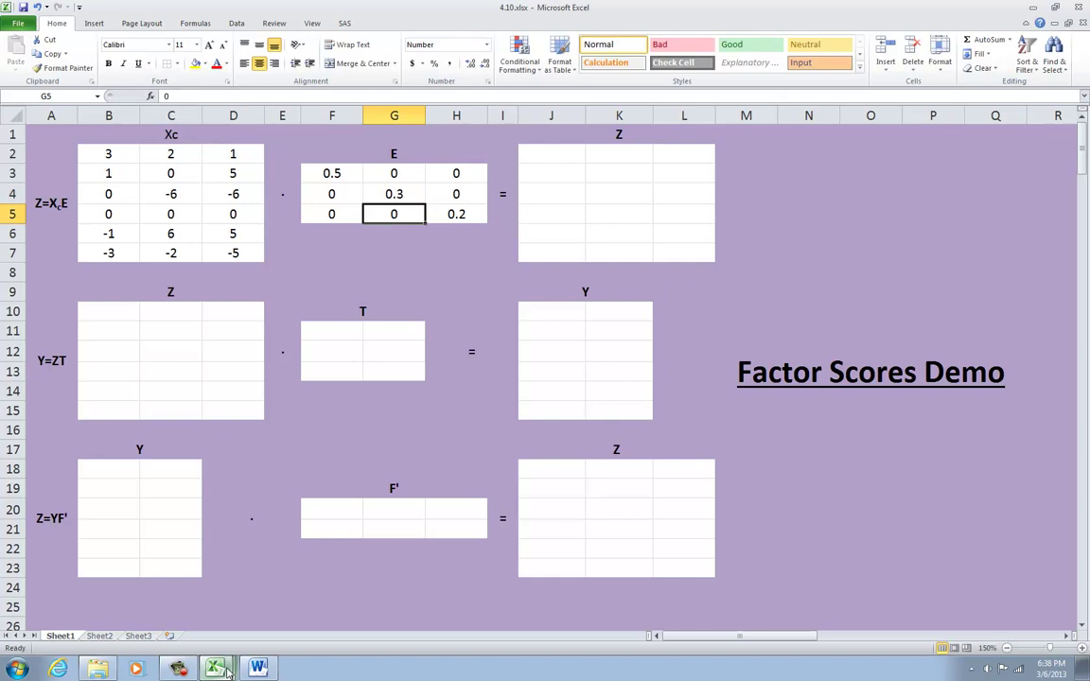
# Step: Display the second diagonal value of E (G4) with two decimals and set the third one (H5) to =1/SQRT(22.4)
pyautogui.click(380, 194)
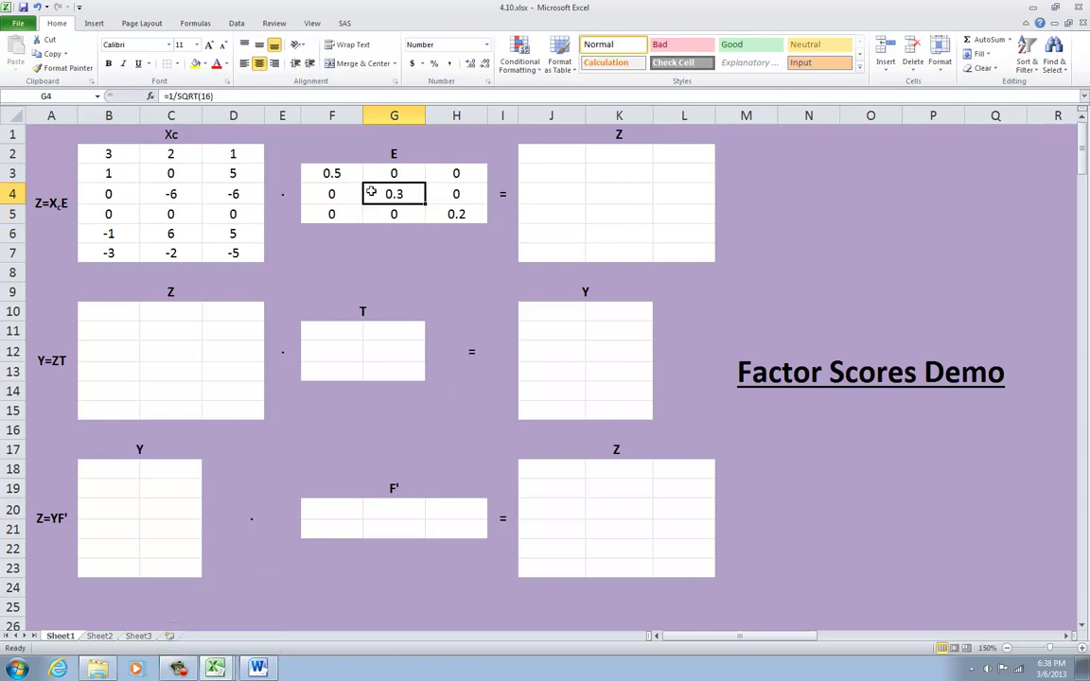
pyautogui.click(483, 64)
pyautogui.click(470, 63)
pyautogui.click(470, 63)
pyautogui.click(457, 214)
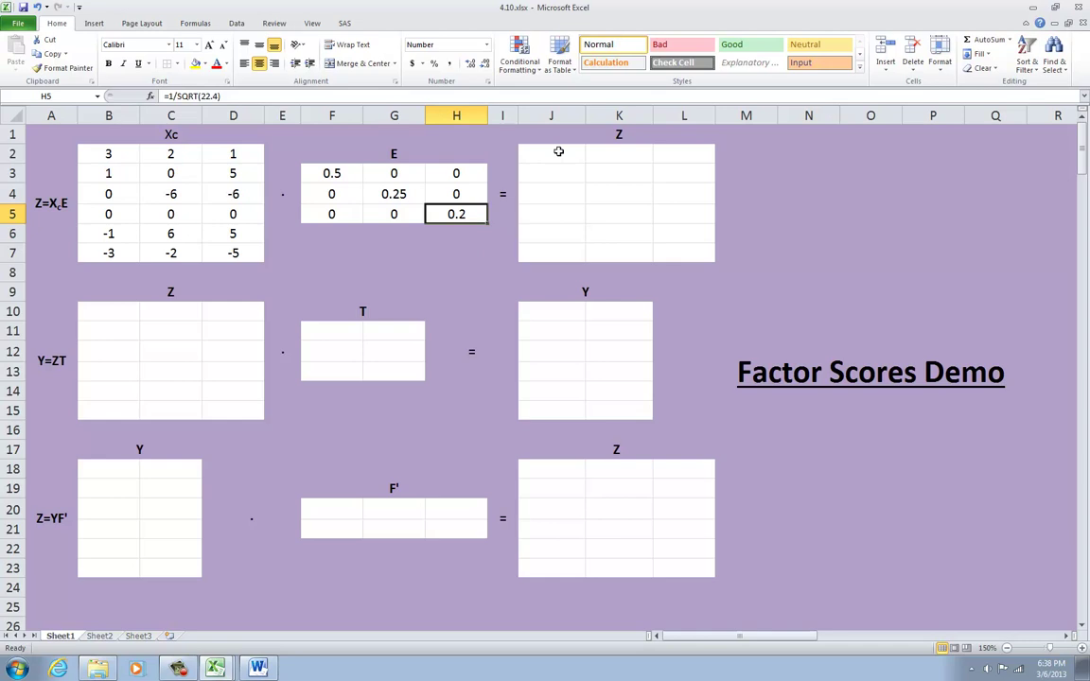
# Step: Compute the Z matrix in J2:L7 as the array formula =MMULT(B2:D7,F3:H5), multiplying Xc by E
pyautogui.moveTo(558, 151); pyautogui.dragTo(669, 246)
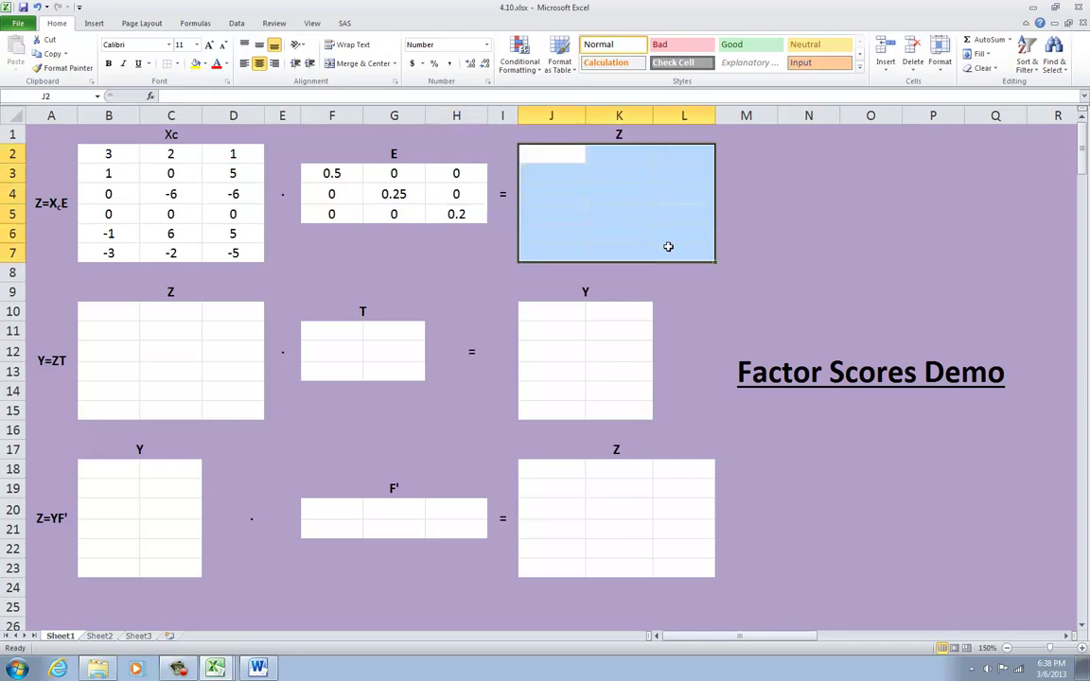
pyautogui.write('=mmult(')
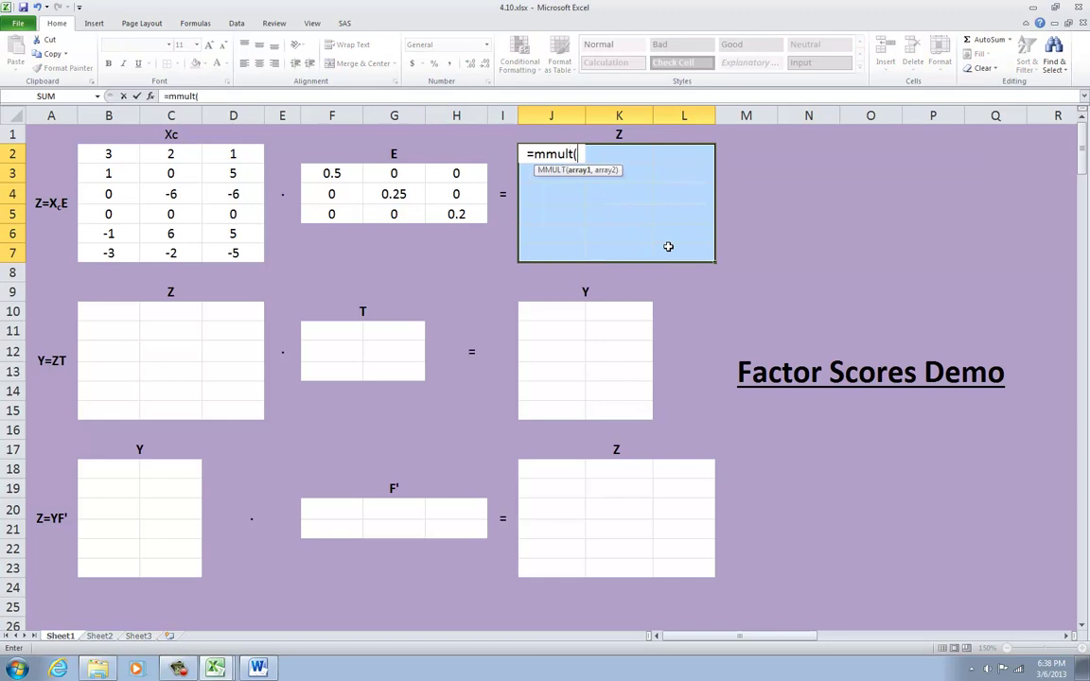
pyautogui.click(111, 155)
pyautogui.moveTo(112, 154); pyautogui.dragTo(214, 248)
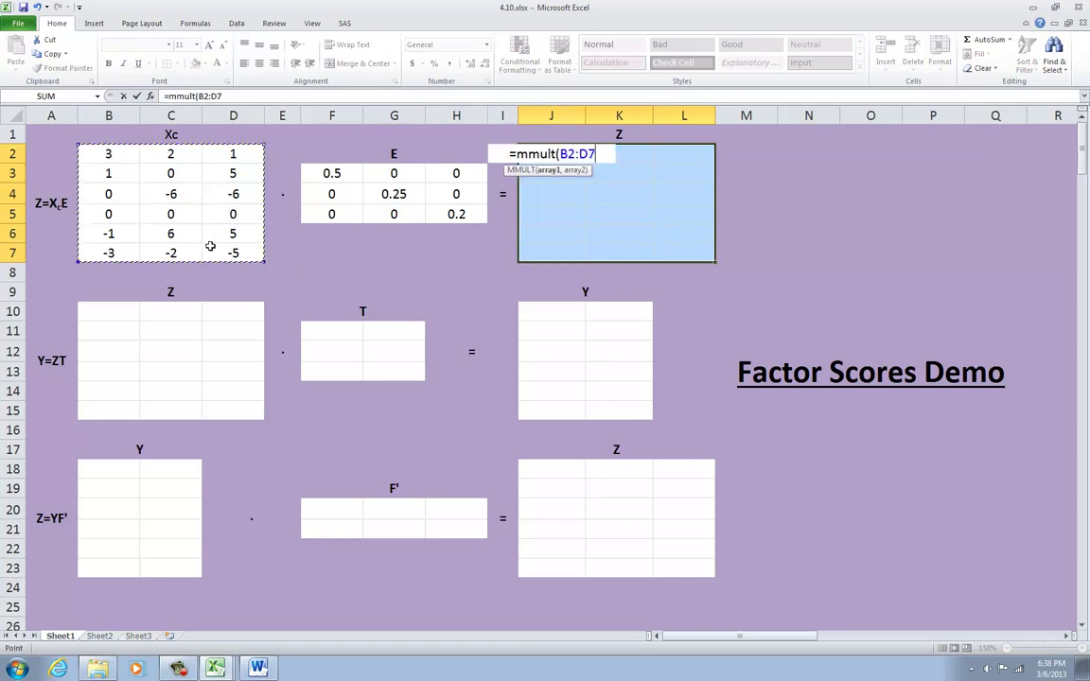
pyautogui.write(',')
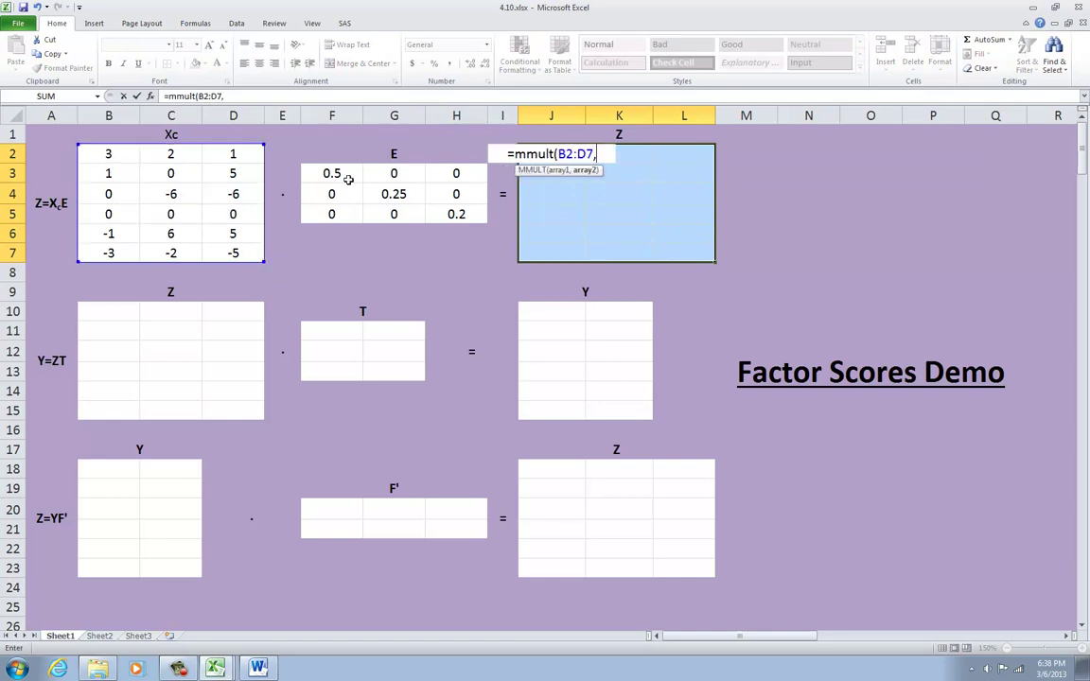
pyautogui.moveTo(348, 180); pyautogui.dragTo(439, 215)
pyautogui.write(')')
pyautogui.hotkey('ctrl', 'shift', 'Return')
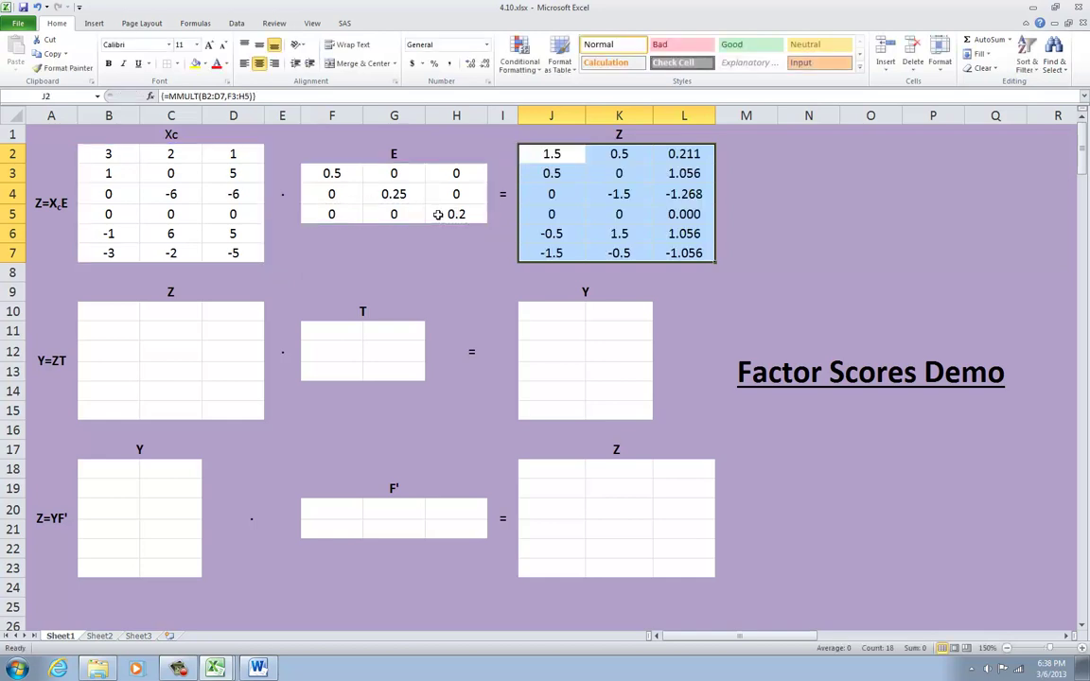
pyautogui.click(529, 274)
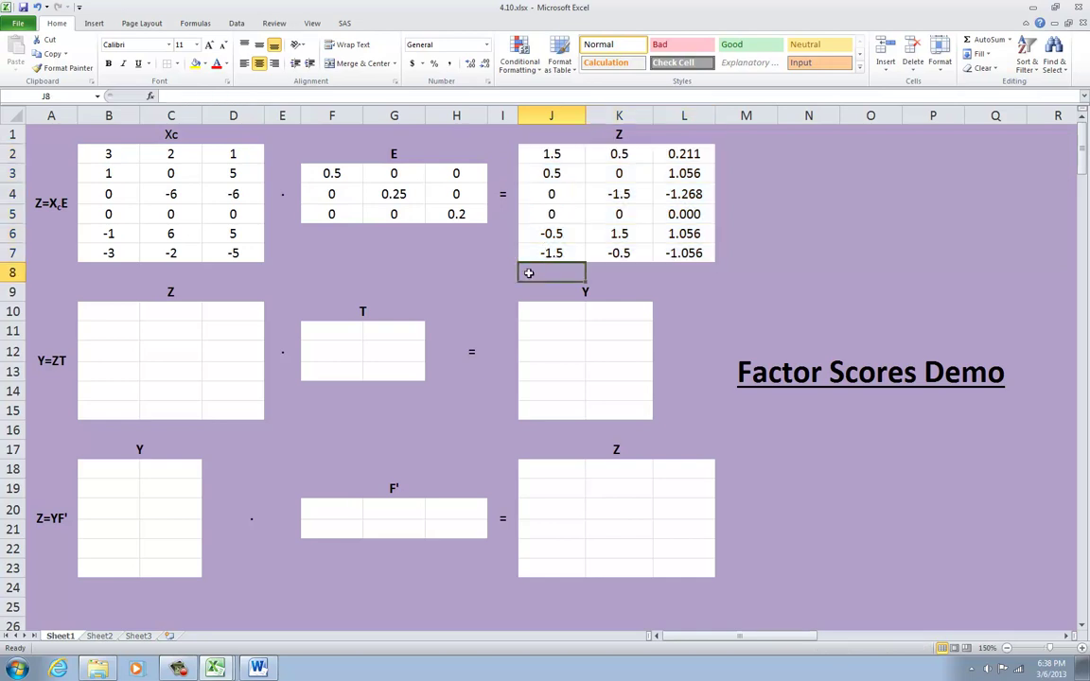
pyautogui.moveTo(554, 153); pyautogui.dragTo(674, 254)
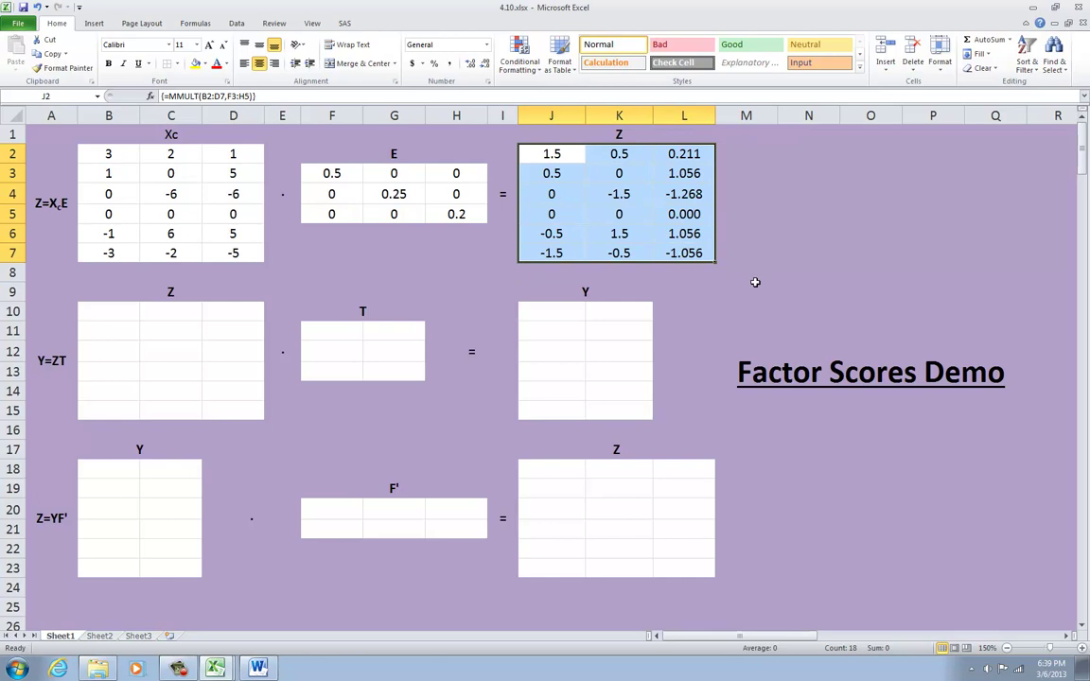
# Step: Fill the Z block of the Y=ZT row (B10:D15) with the array formula =MMULT(B2:D7,F3:H5)
pyautogui.click(46, 361)
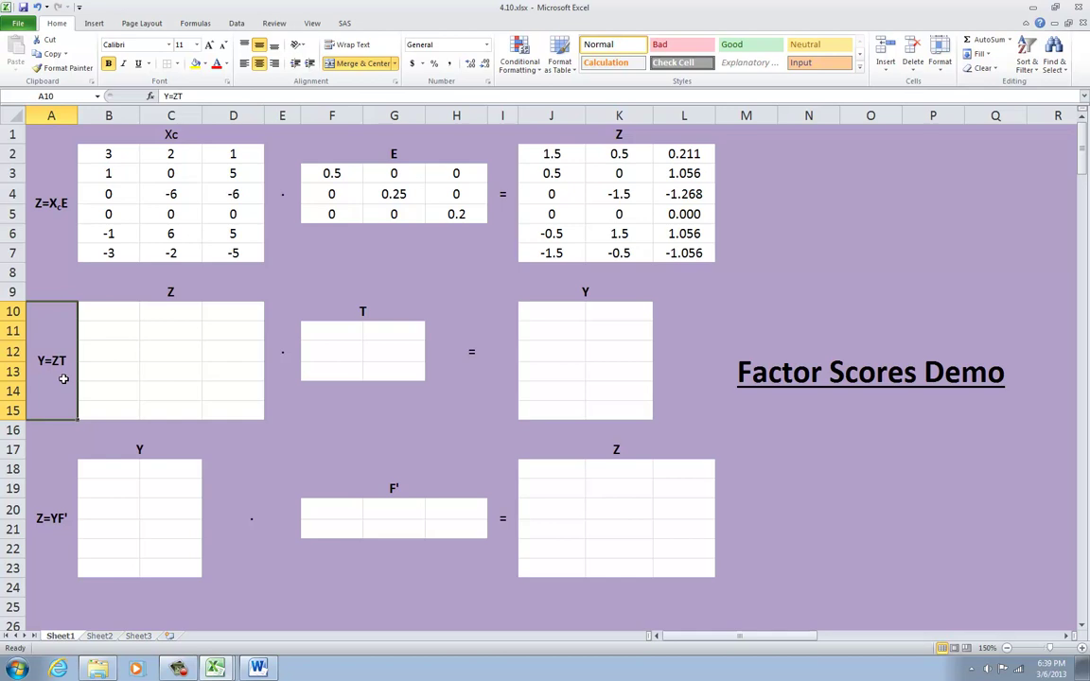
pyautogui.moveTo(552, 156); pyautogui.dragTo(677, 253)
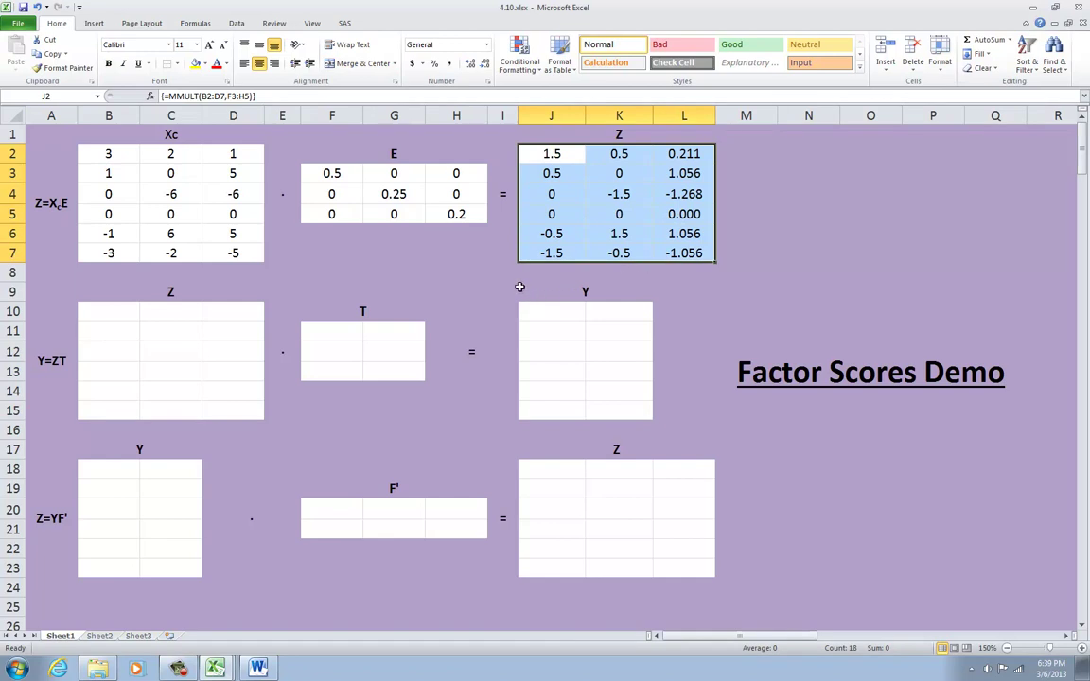
pyautogui.moveTo(104, 312); pyautogui.dragTo(207, 405)
pyautogui.write('=mmult(')
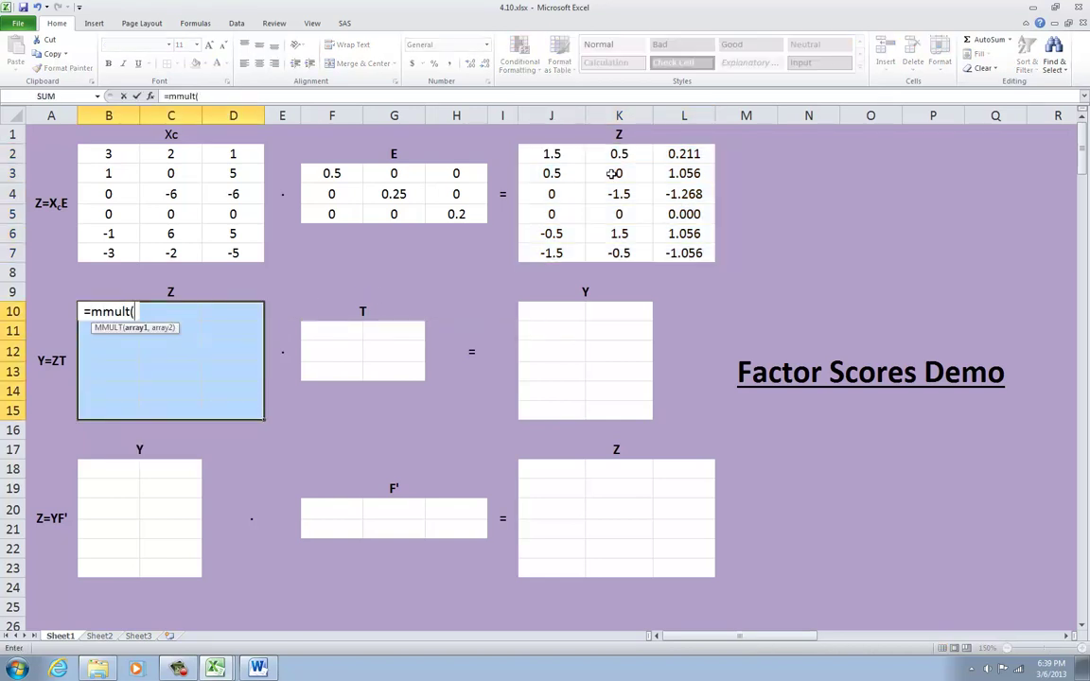
pyautogui.moveTo(108, 151); pyautogui.dragTo(209, 251)
pyautogui.write(',')
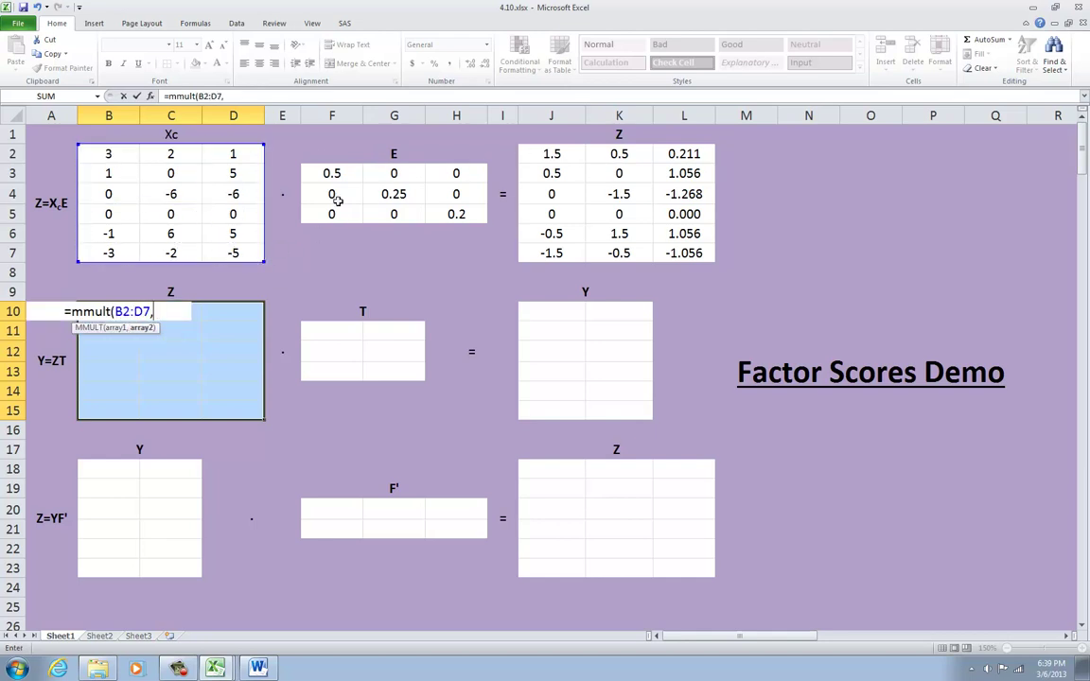
pyautogui.moveTo(332, 173); pyautogui.dragTo(431, 208)
pyautogui.write(')')
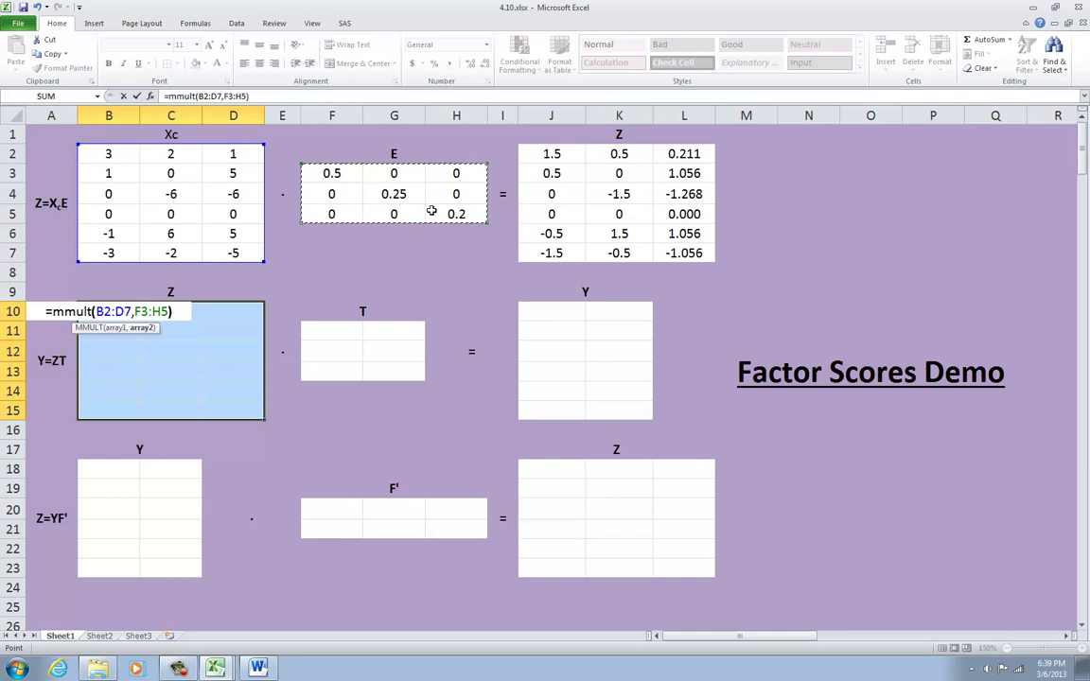
pyautogui.hotkey('ctrl', 'shift', 'Return')
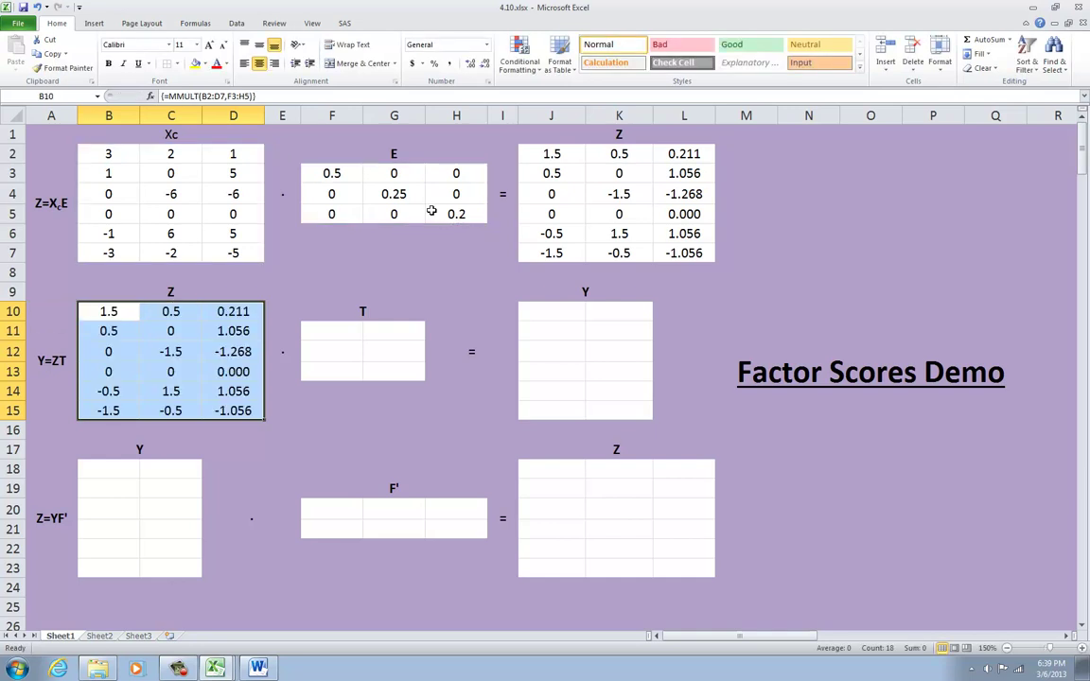
pyautogui.click(461, 310)
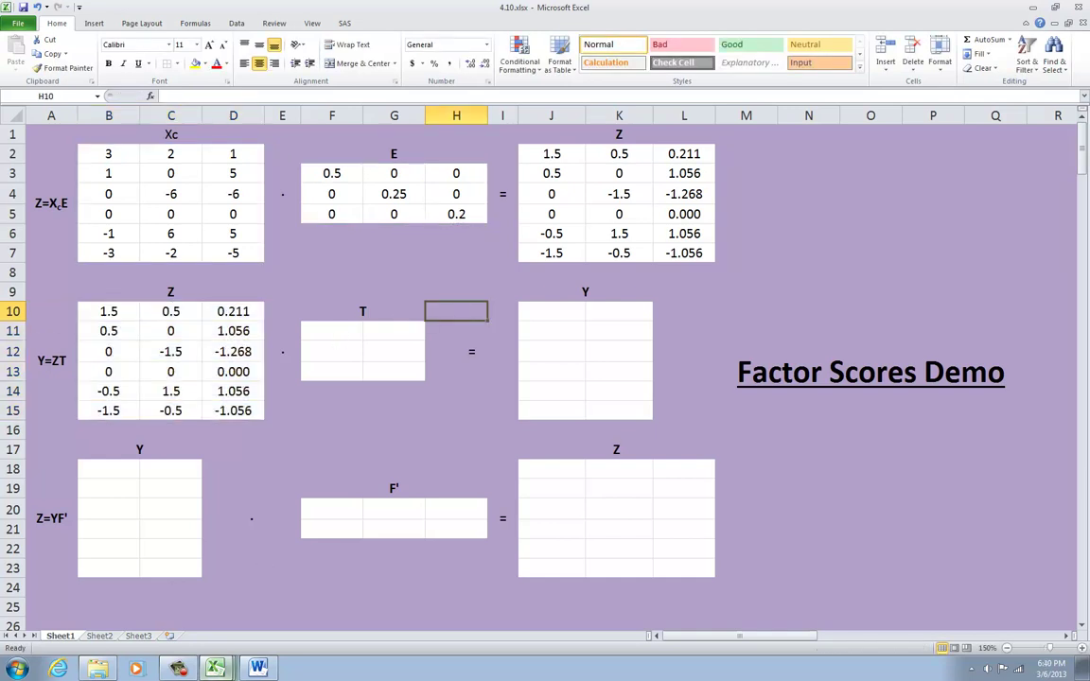
# Step: Copy the T matrix (F12:G14) from 4.9.xlsx into the T block (F11:G13) of 4.10.xlsx
pyautogui.moveTo(214, 666)
pyautogui.click(198, 639)
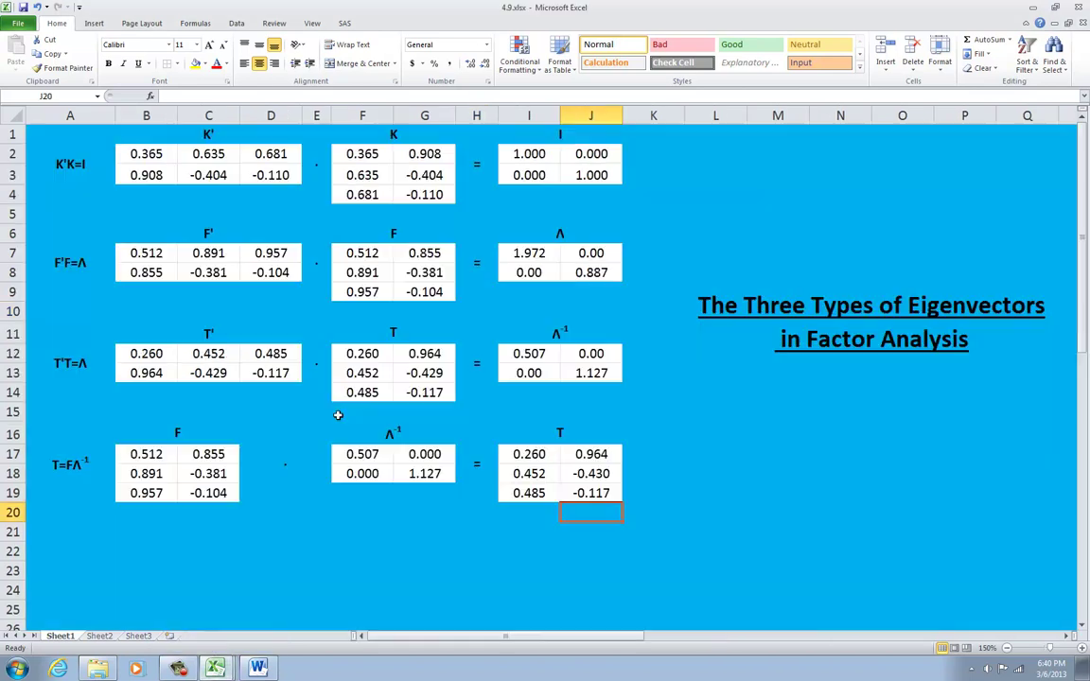
pyautogui.moveTo(358, 353); pyautogui.dragTo(416, 393)
pyautogui.hotkey('ctrl', 'c')
pyautogui.moveTo(218, 665)
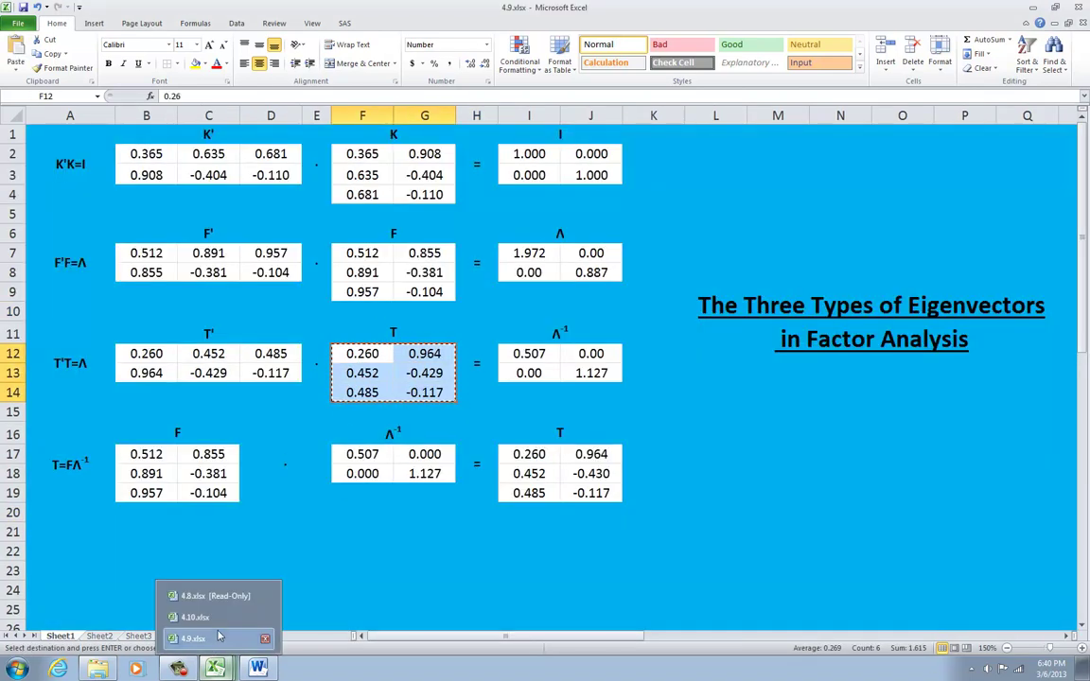
pyautogui.click(217, 623)
pyautogui.moveTo(326, 331); pyautogui.dragTo(384, 371)
pyautogui.hotkey('ctrl', 'v')
pyautogui.press('ctrl')
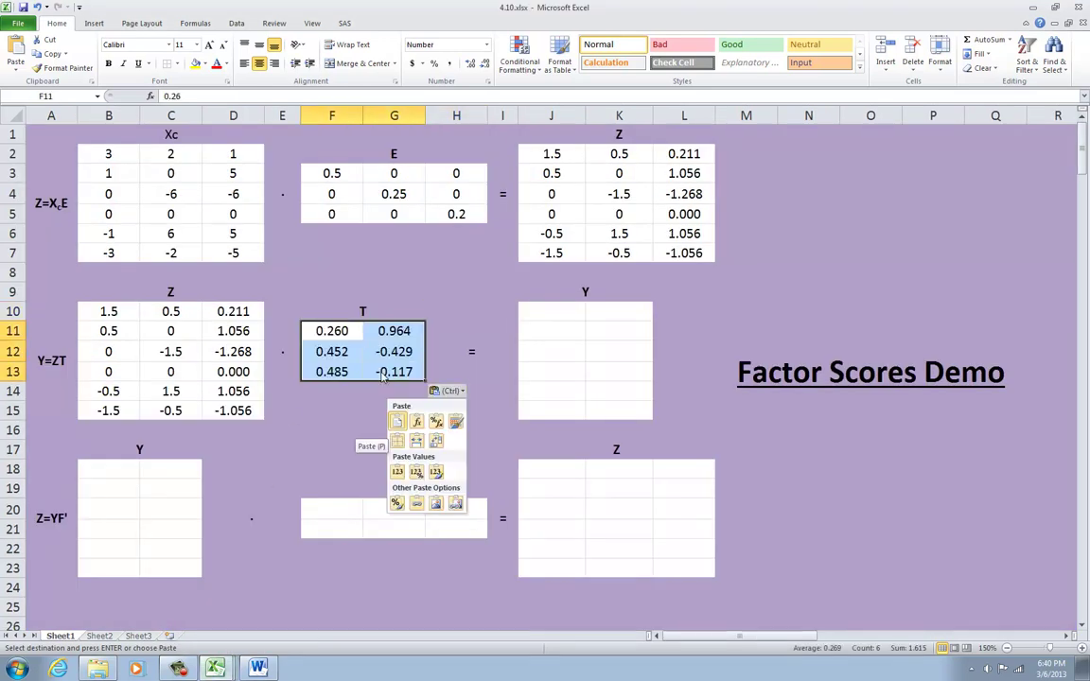
# Step: Compute the Y matrix in J10:K15 as the array formula =MMULT(B10:D15,F11:G13), multiplying Z by T
pyautogui.click(551, 314)
pyautogui.moveTo(547, 312); pyautogui.dragTo(608, 411)
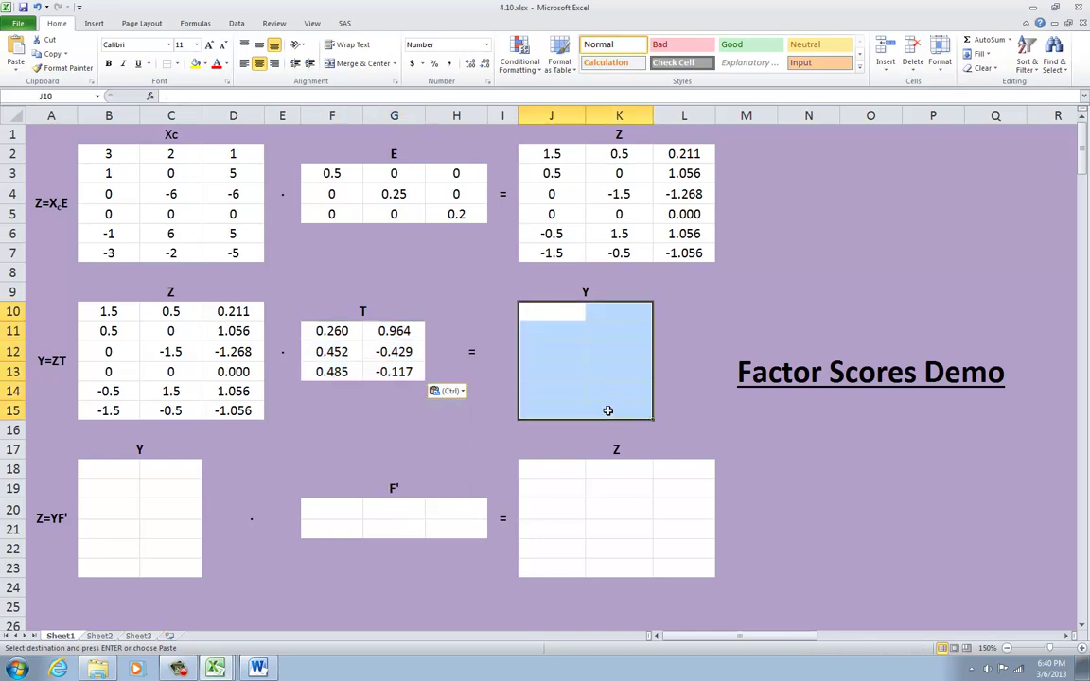
pyautogui.write('=mmult(')
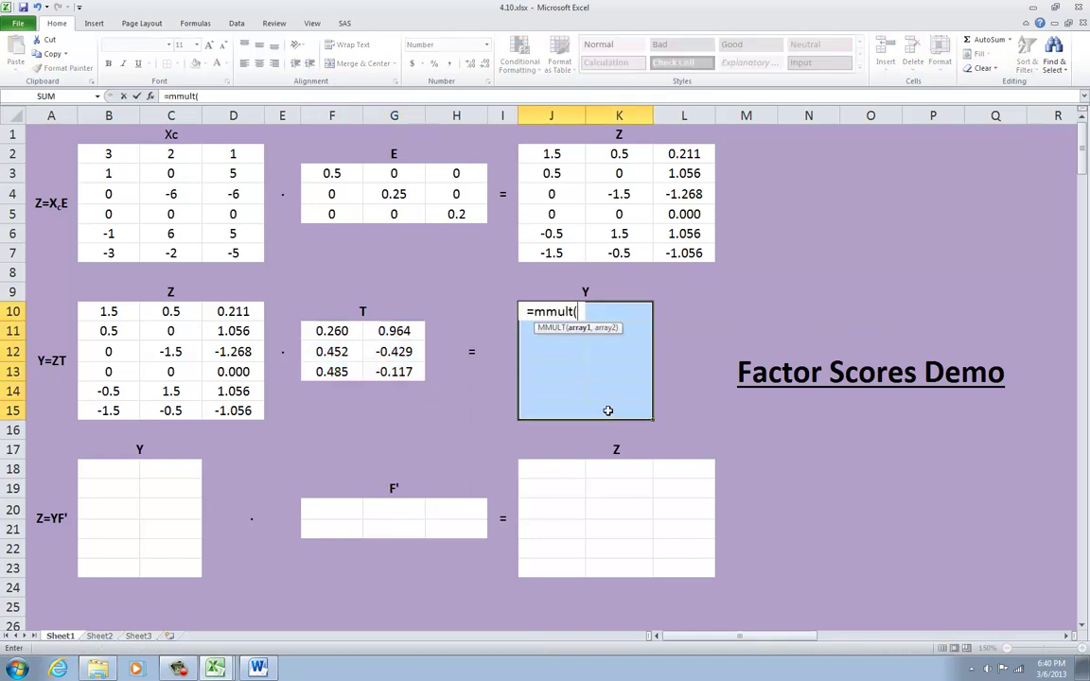
pyautogui.moveTo(108, 311); pyautogui.dragTo(233, 410)
pyautogui.write(',')
pyautogui.moveTo(331, 331); pyautogui.dragTo(394, 371)
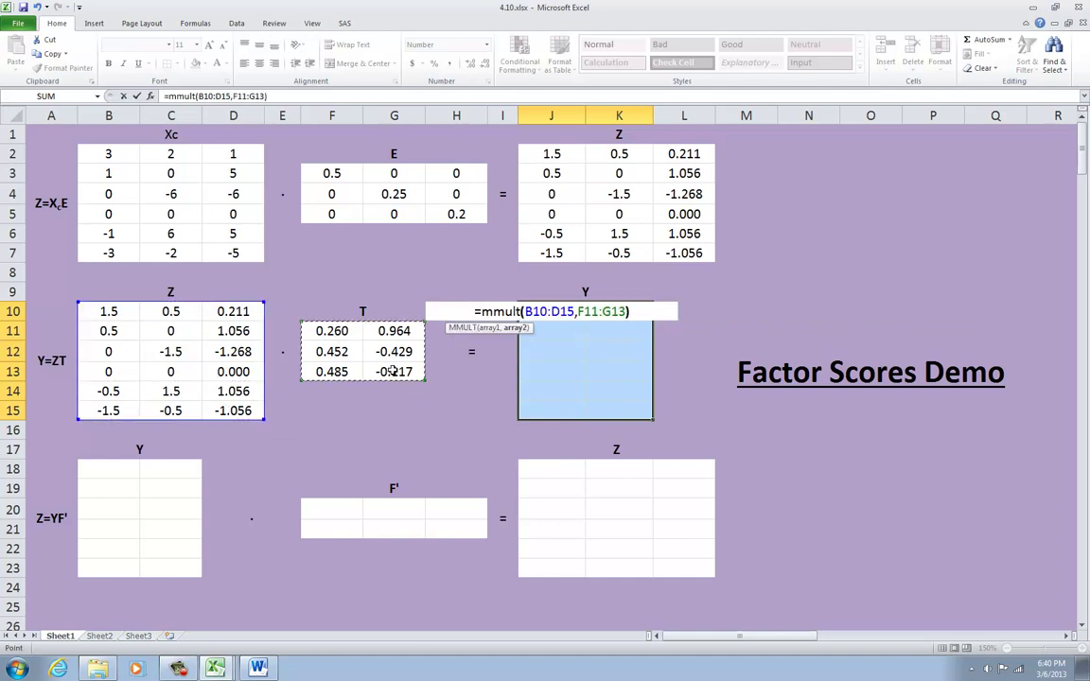
pyautogui.hotkey('ctrl', 'shift', 'Return')
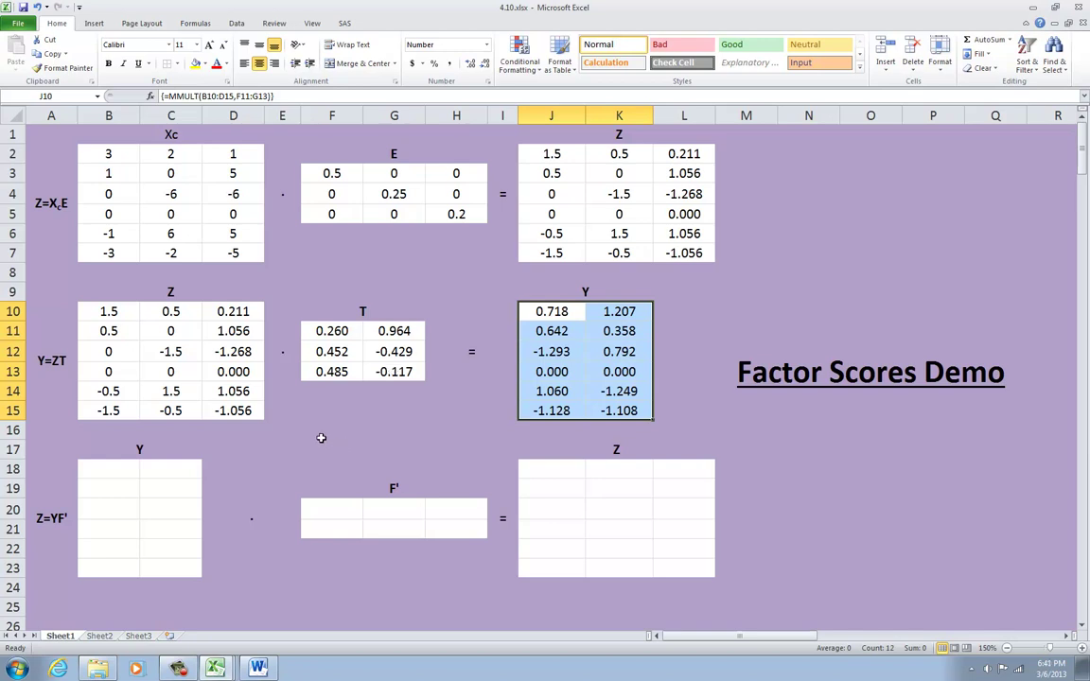
# Step: Examine the Z, T and Y matrices of the Y=ZT equation and the Z=YF' equation label below them
pyautogui.moveTo(108, 311); pyautogui.dragTo(227, 410)
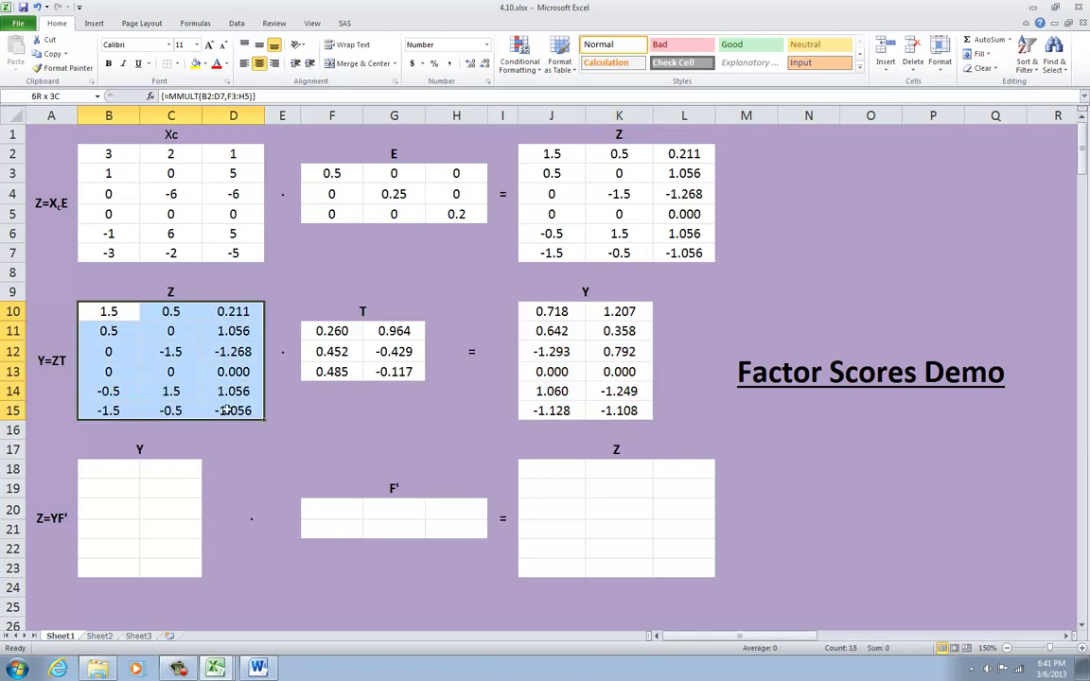
pyautogui.click(571, 313)
pyautogui.moveTo(570, 313); pyautogui.dragTo(615, 409)
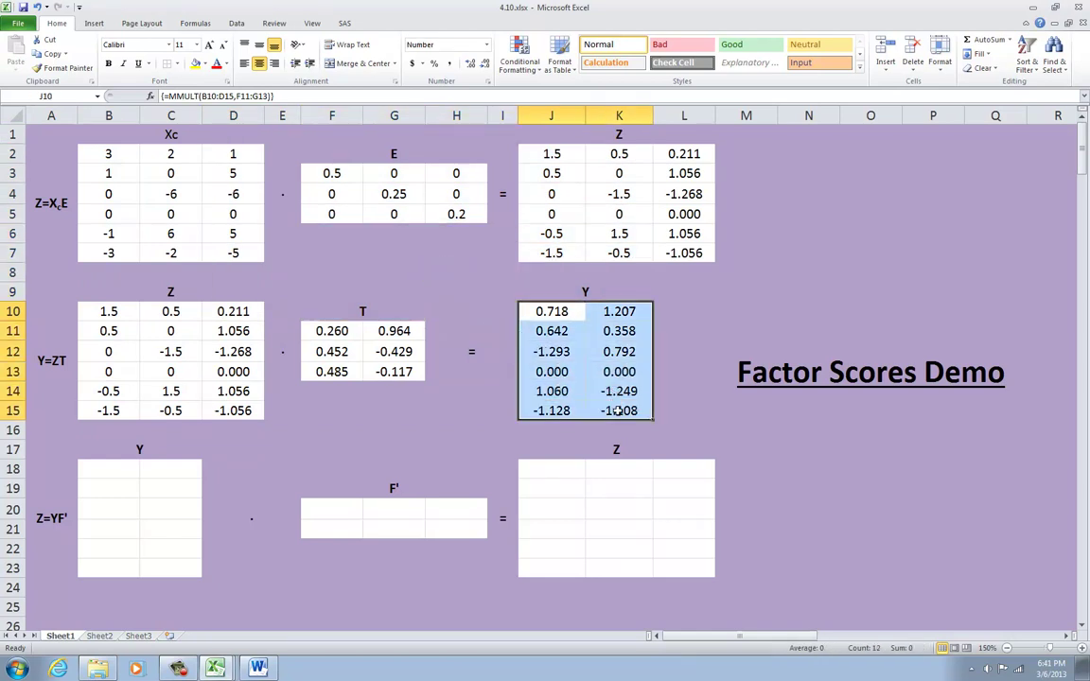
pyautogui.moveTo(326, 331); pyautogui.dragTo(393, 371)
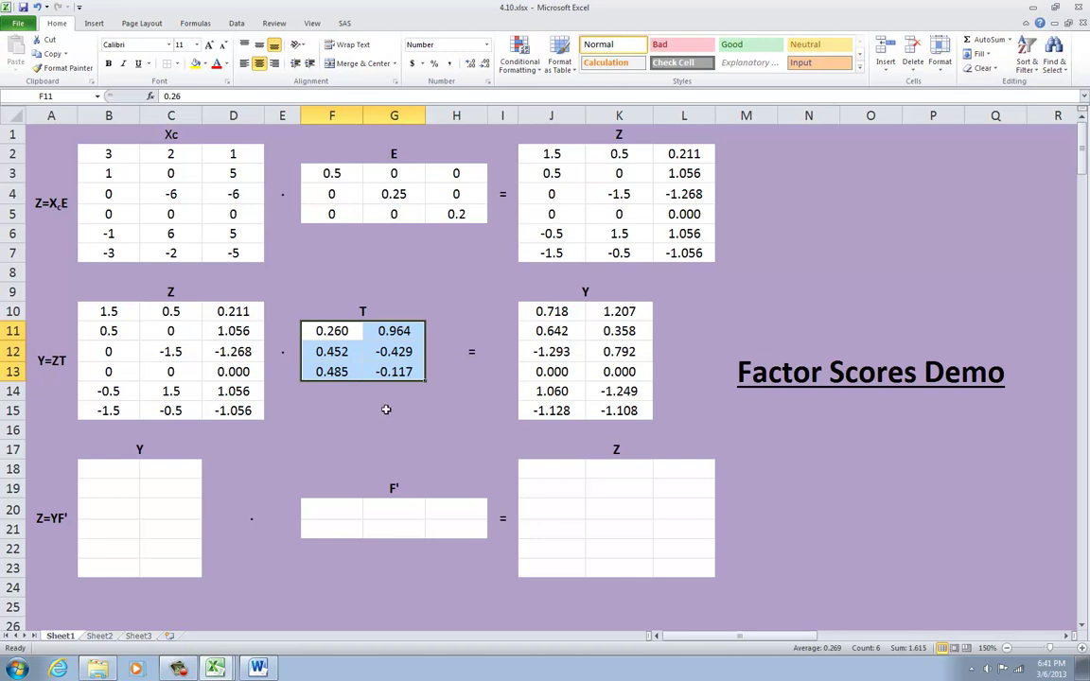
pyautogui.click(386, 409)
pyautogui.moveTo(337, 333); pyautogui.dragTo(398, 371)
pyautogui.moveTo(118, 313); pyautogui.dragTo(224, 405)
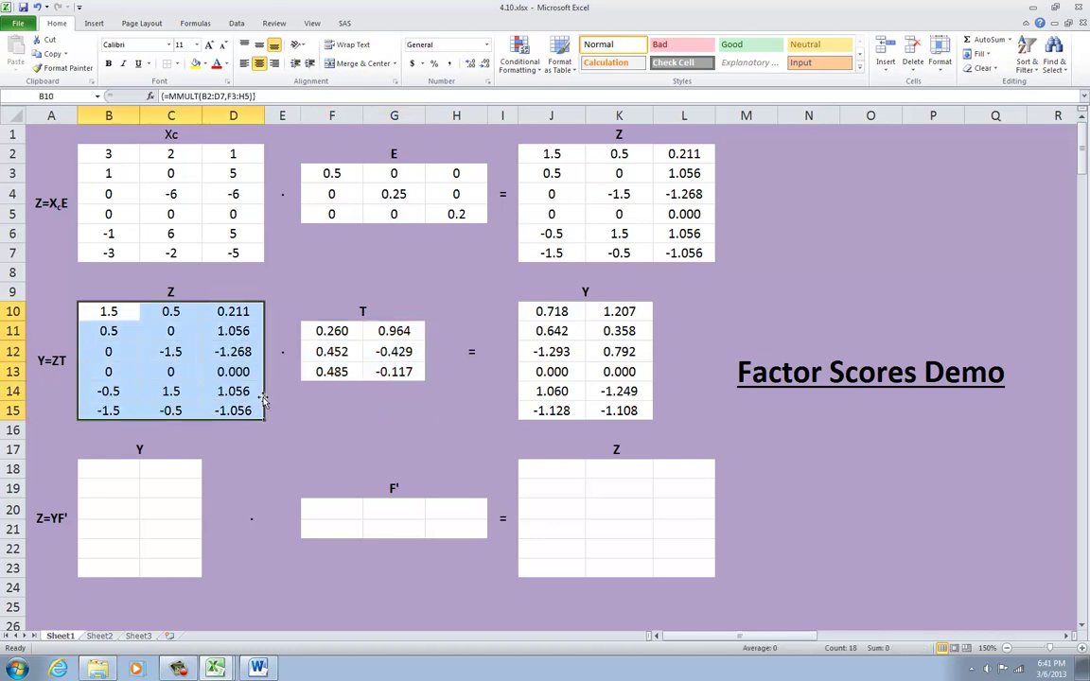
pyautogui.moveTo(559, 312); pyautogui.dragTo(630, 405)
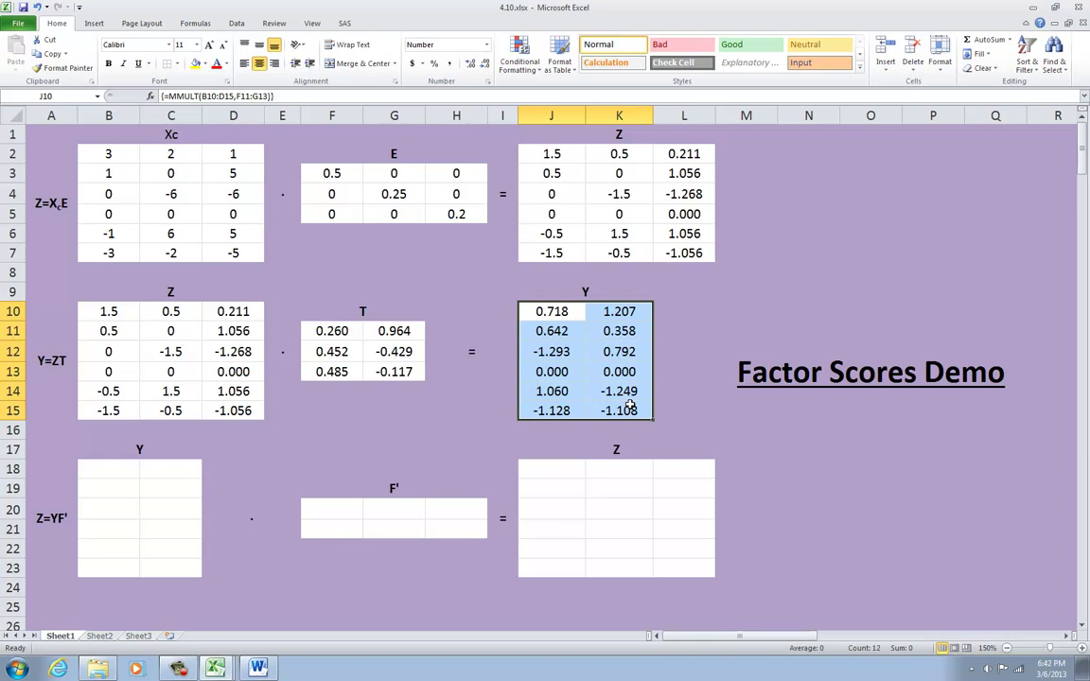
pyautogui.click(222, 454)
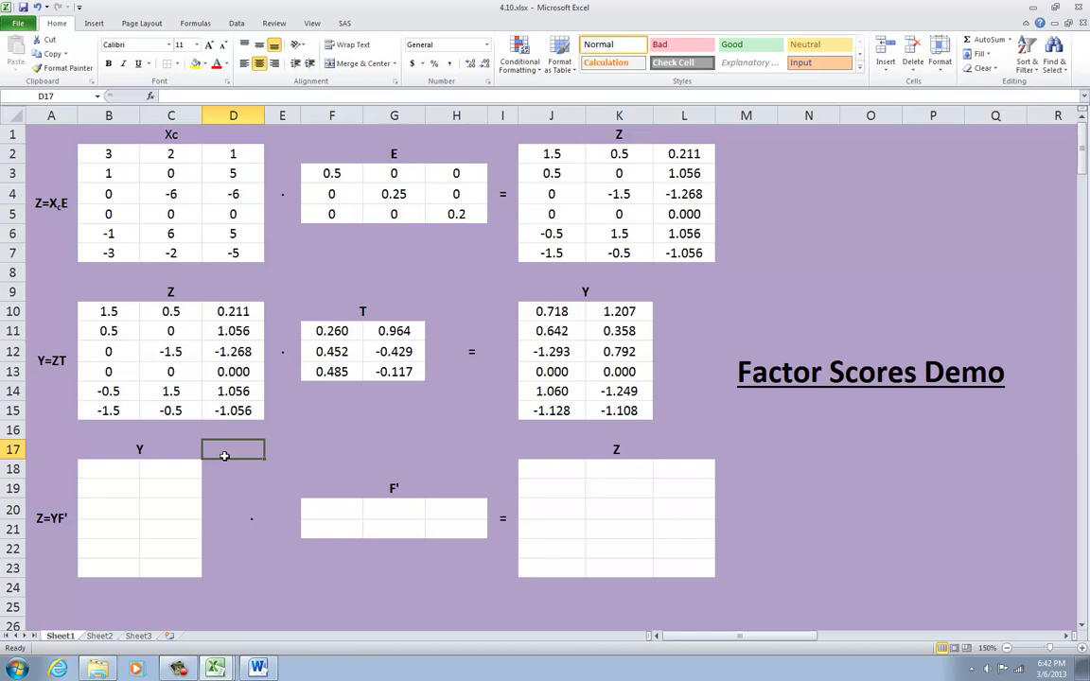
pyautogui.moveTo(552, 311); pyautogui.dragTo(623, 410)
pyautogui.moveTo(107, 311); pyautogui.dragTo(225, 429)
pyautogui.click(214, 471)
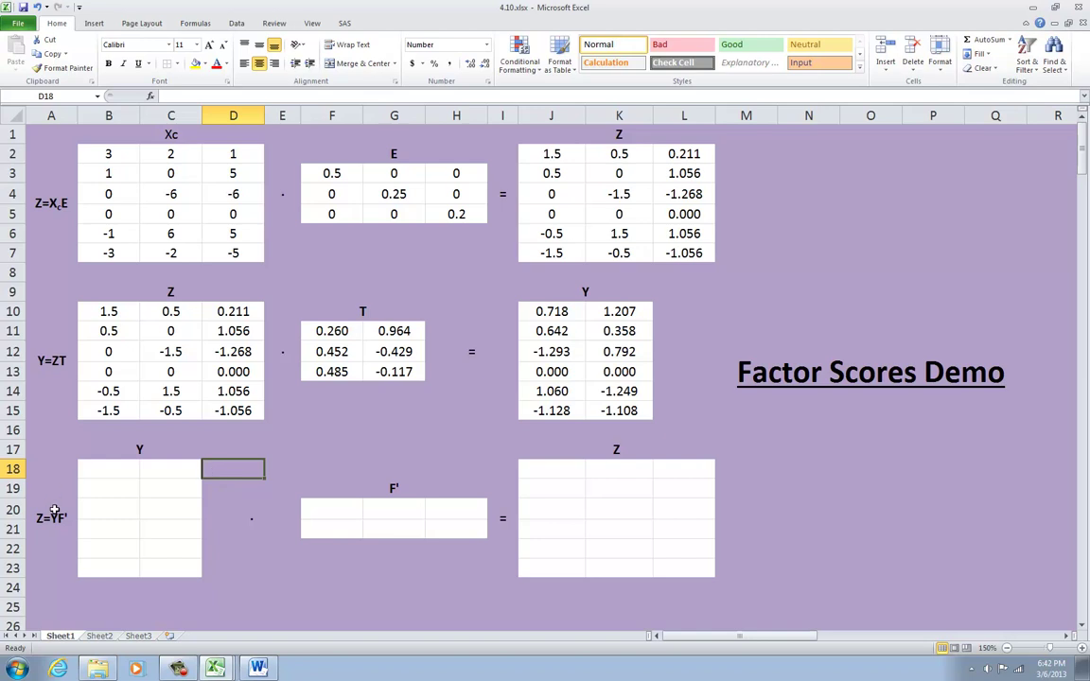
pyautogui.click(48, 469)
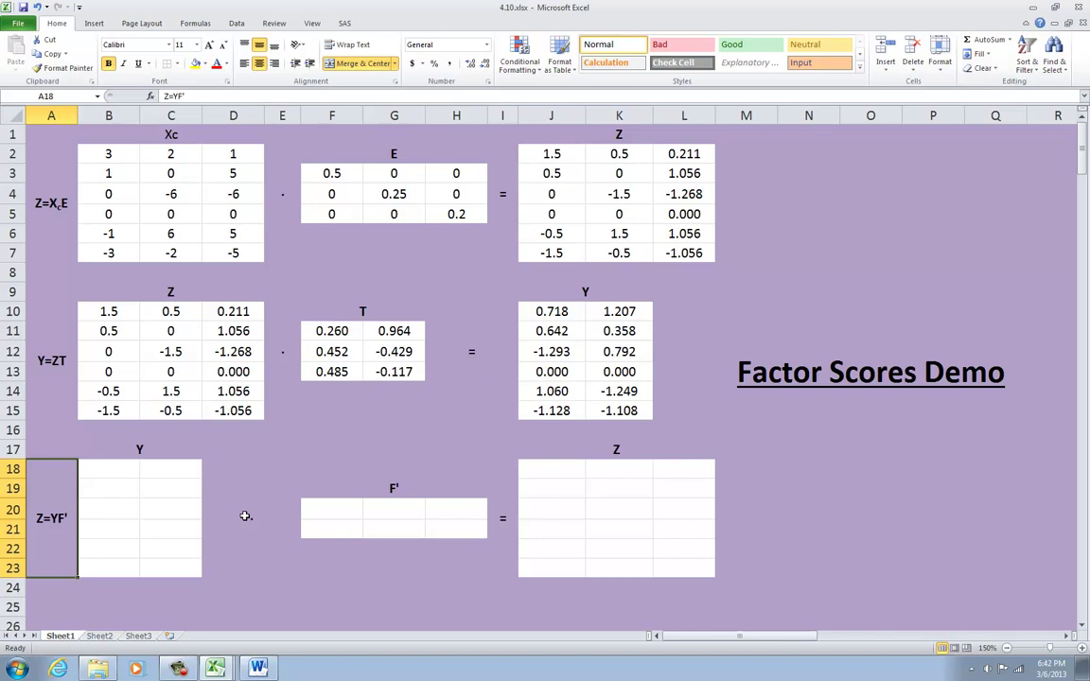
# Step: Fill the Y block of the Z=YF' row (B18:C23) with the array formula =MMULT(B10:D15,F11:G13)
pyautogui.moveTo(119, 474); pyautogui.dragTo(176, 562)
pyautogui.write('=mmult(')
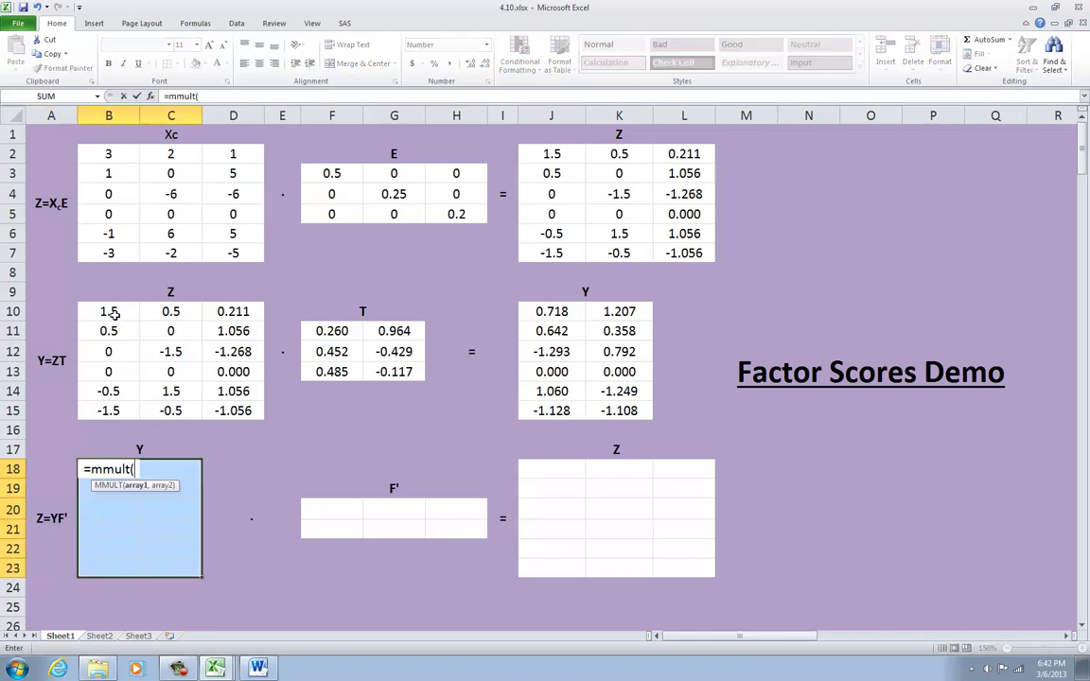
pyautogui.moveTo(111, 313); pyautogui.dragTo(244, 411)
pyautogui.write(',')
pyautogui.moveTo(322, 326); pyautogui.dragTo(397, 372)
pyautogui.write(')')
pyautogui.hotkey('ctrl', 'shift', 'Return')
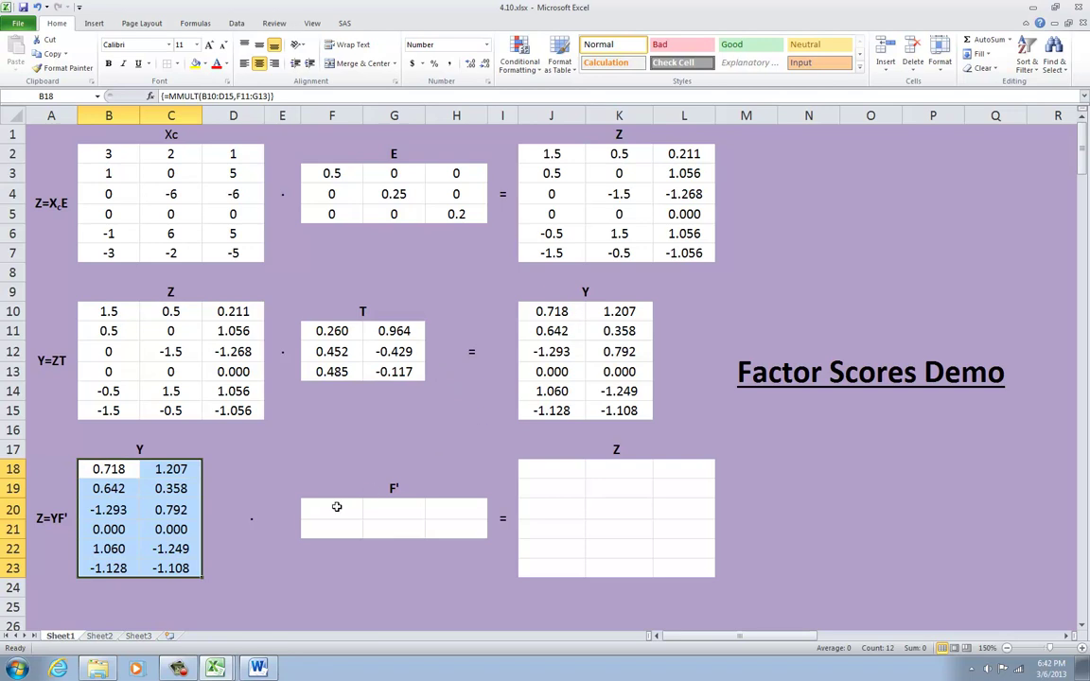
pyautogui.click(377, 431)
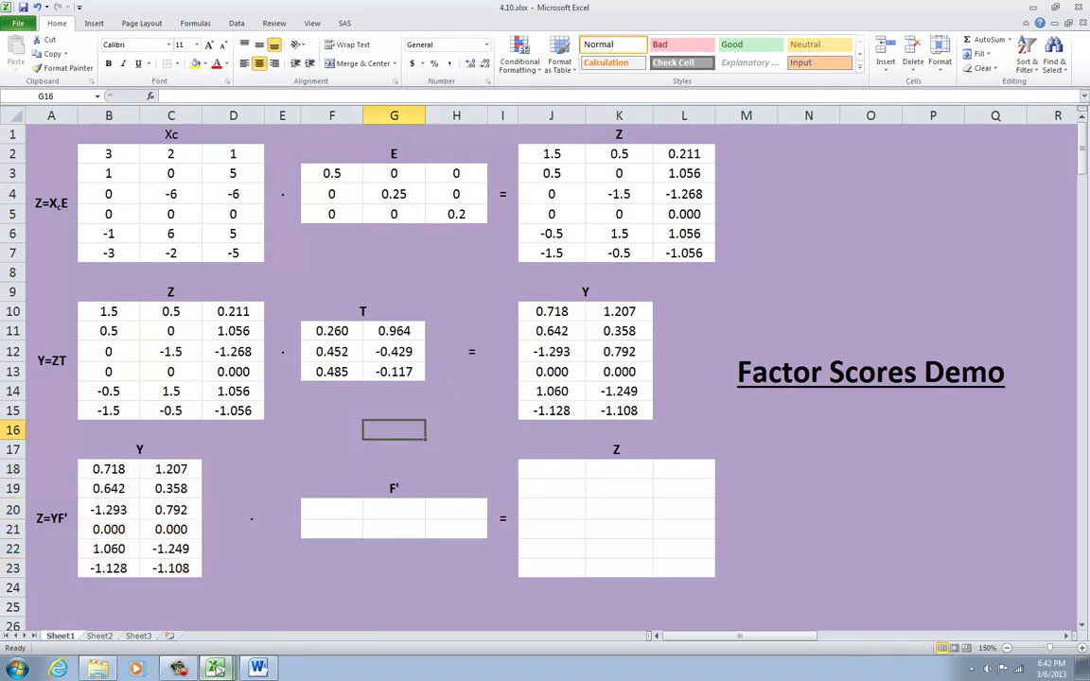
# Step: Copy the unrotated Factor 1 and Factor 2 loadings (C4:D6) from the Step 15 sheet of 4.8.xlsx
pyautogui.moveTo(214, 668)
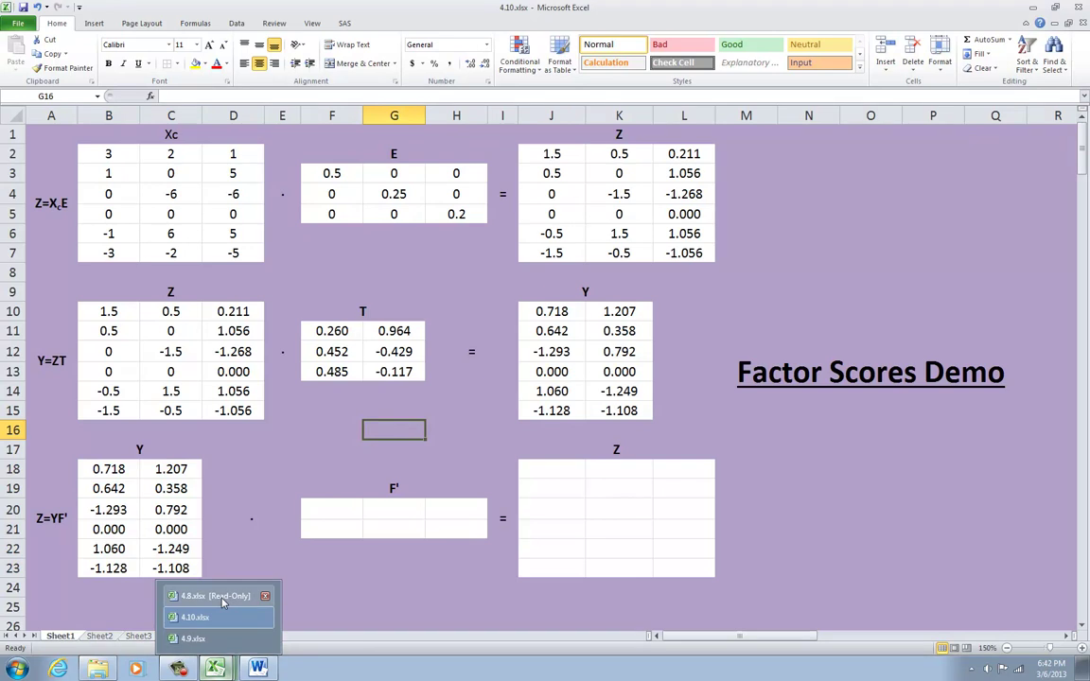
pyautogui.click(223, 600)
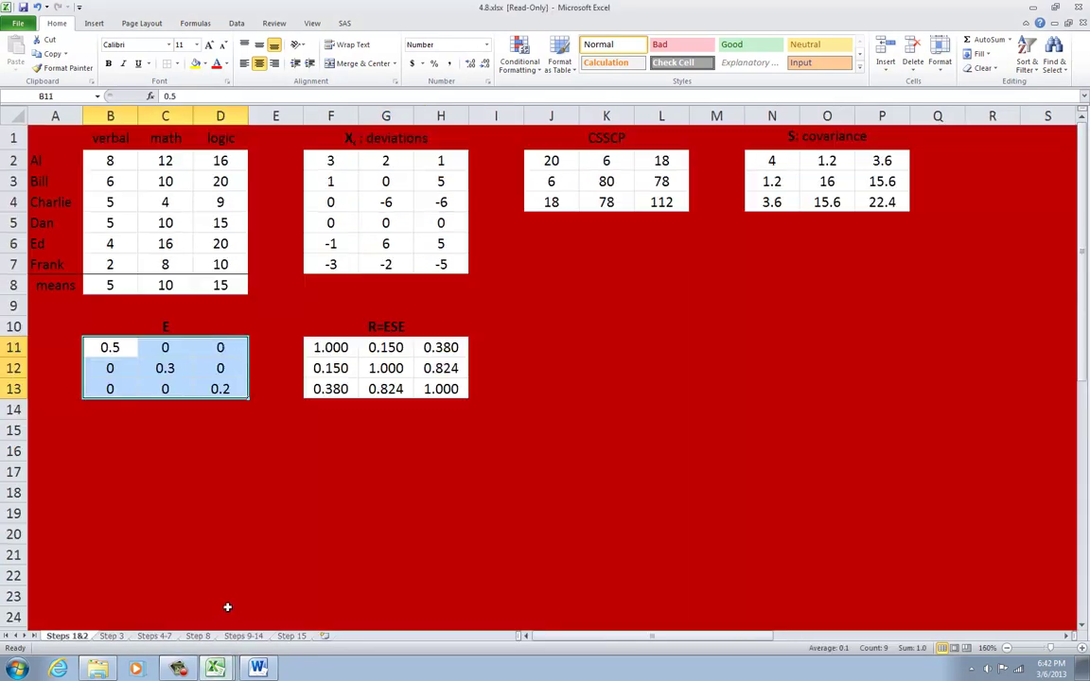
pyautogui.click(290, 635)
pyautogui.moveTo(180, 189); pyautogui.dragTo(237, 230)
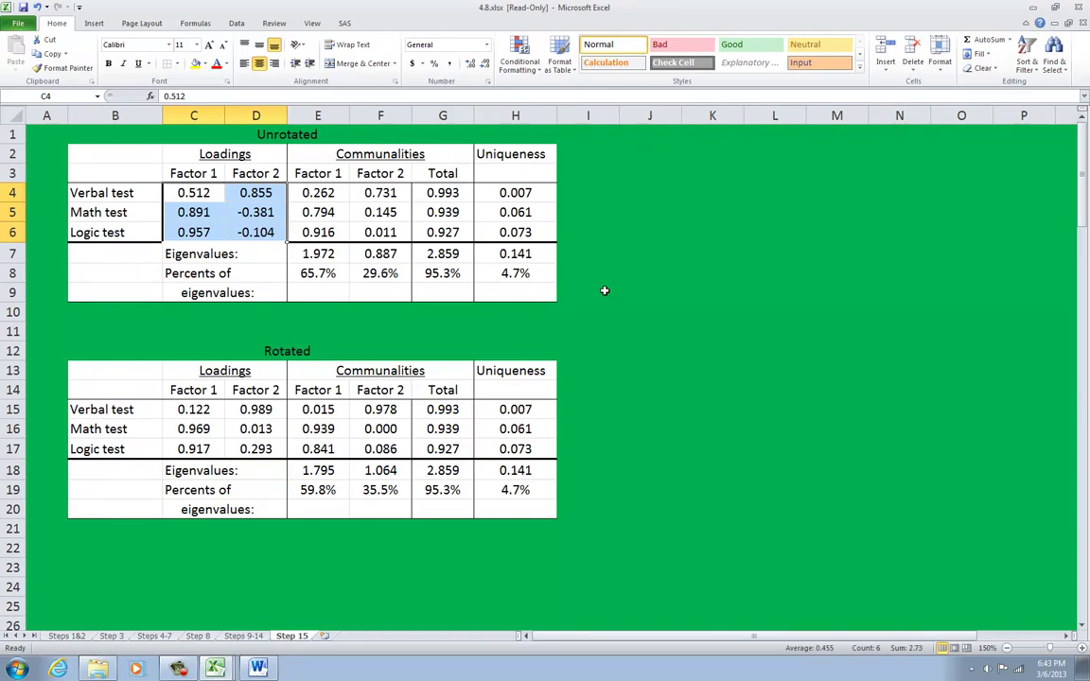
pyautogui.hotkey('ctrl', 'c')
# Step: Paste the copied loadings transposed into the F' block (F20:H21) of 4.10.xlsx
pyautogui.moveTo(217, 665)
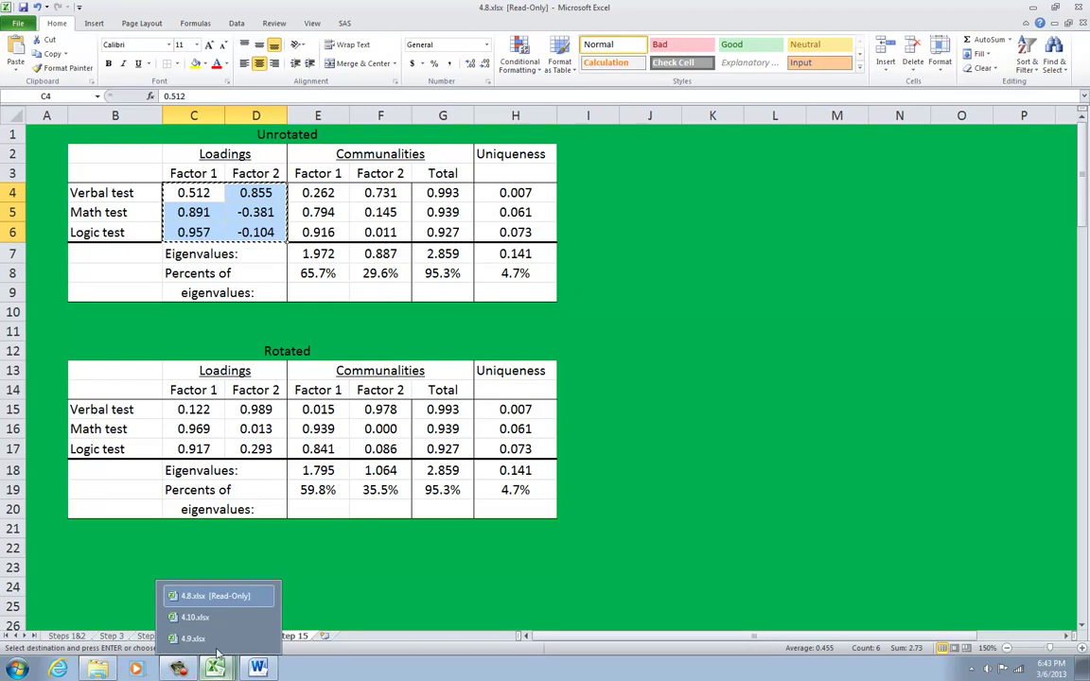
pyautogui.click(199, 617)
pyautogui.moveTo(339, 508); pyautogui.dragTo(429, 531)
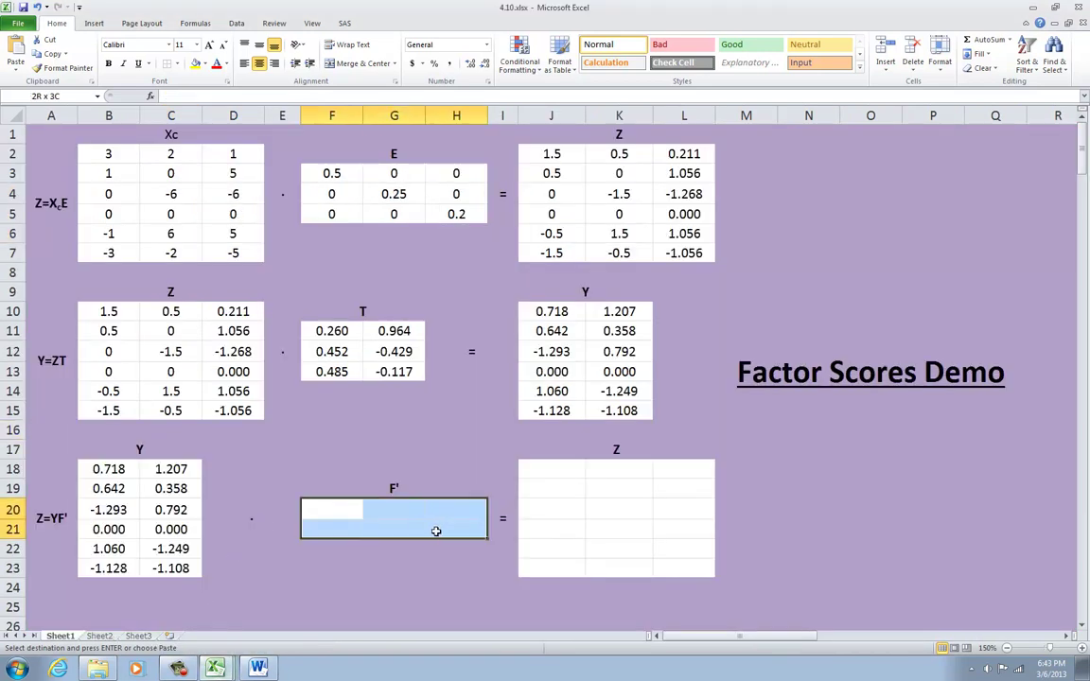
pyautogui.click(15, 67)
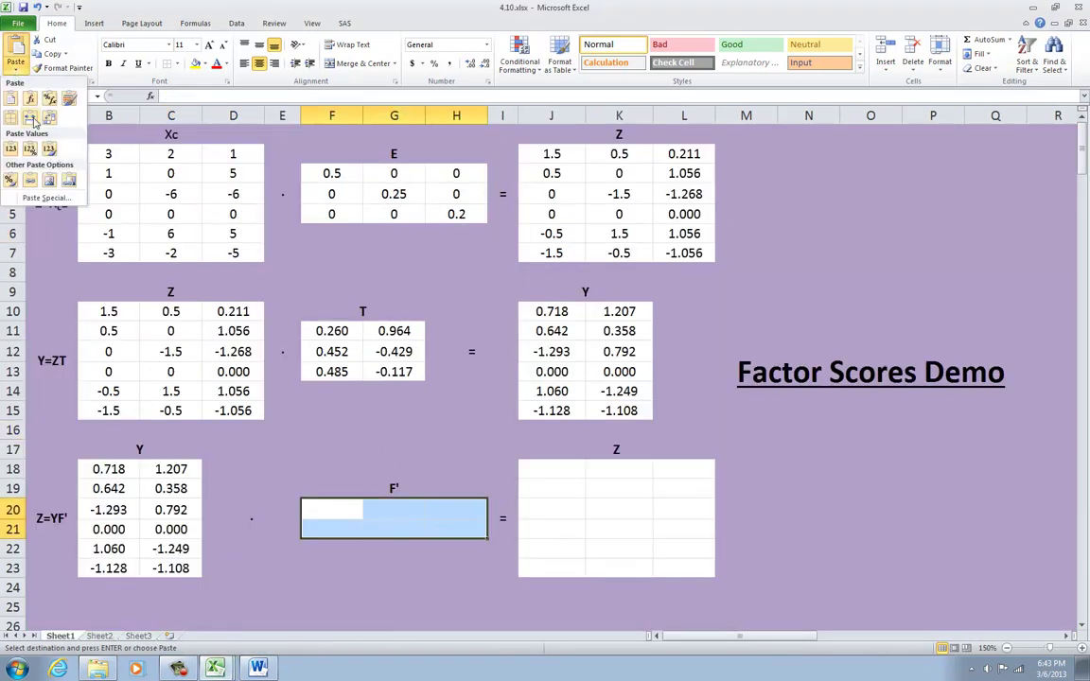
pyautogui.click(44, 198)
pyautogui.click(252, 367)
pyautogui.click(298, 402)
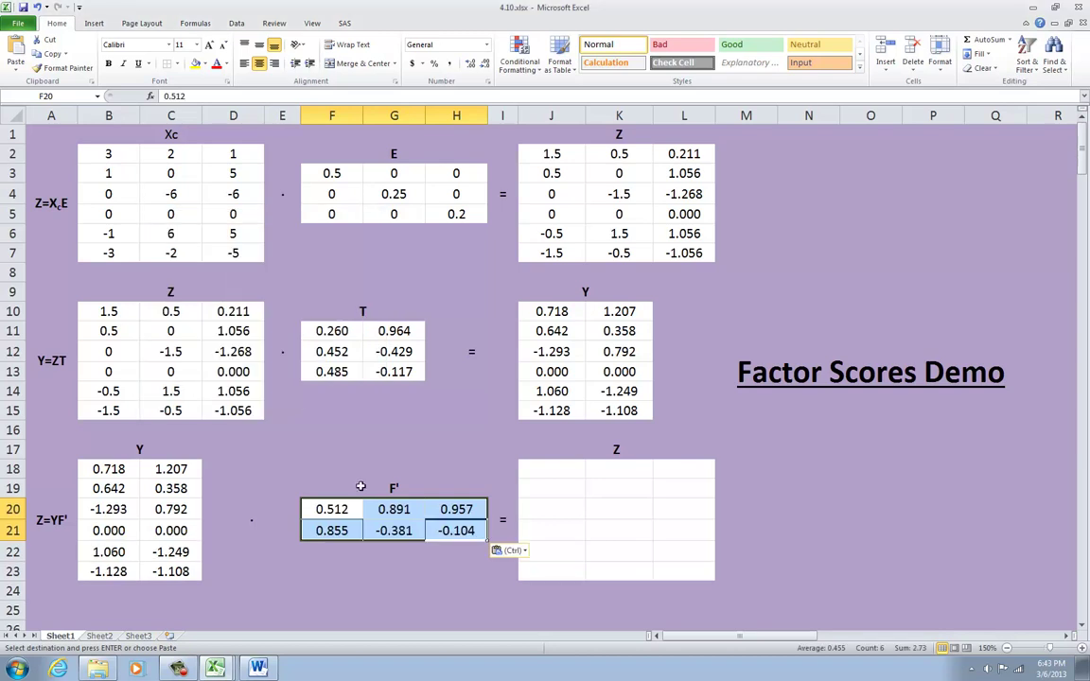
pyautogui.press('Escape')
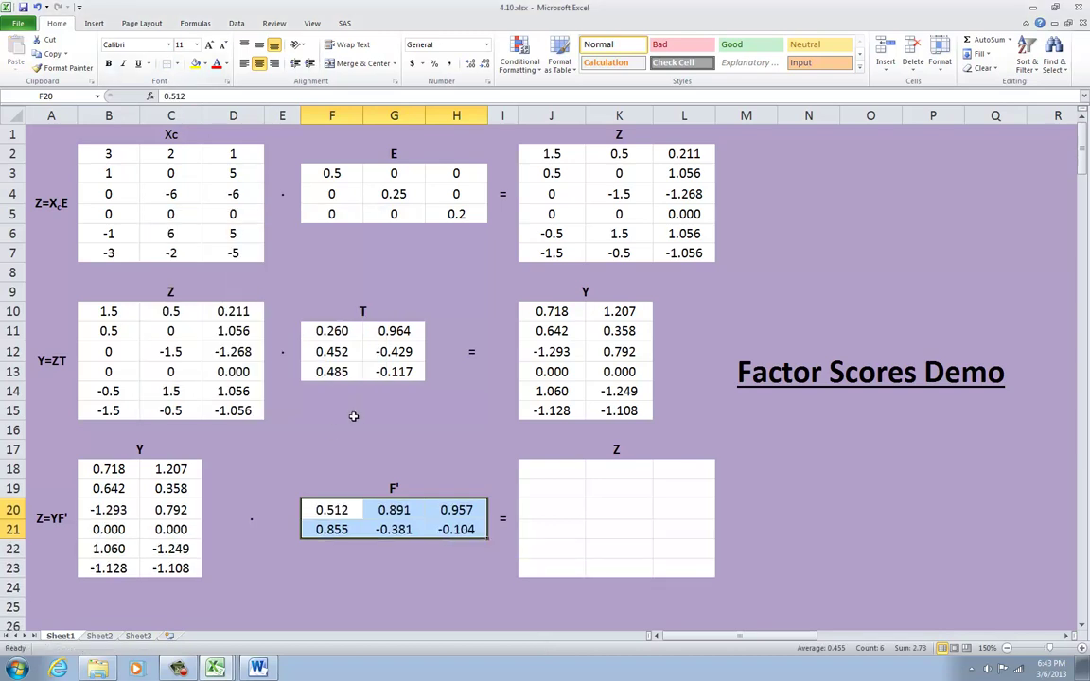
pyautogui.click(331, 449)
# Step: Compute the Z matrix in J18:L23 as the array formula =MMULT(B18:C23,F20:H21), multiplying Y by F'
pyautogui.moveTo(555, 469); pyautogui.dragTo(669, 562)
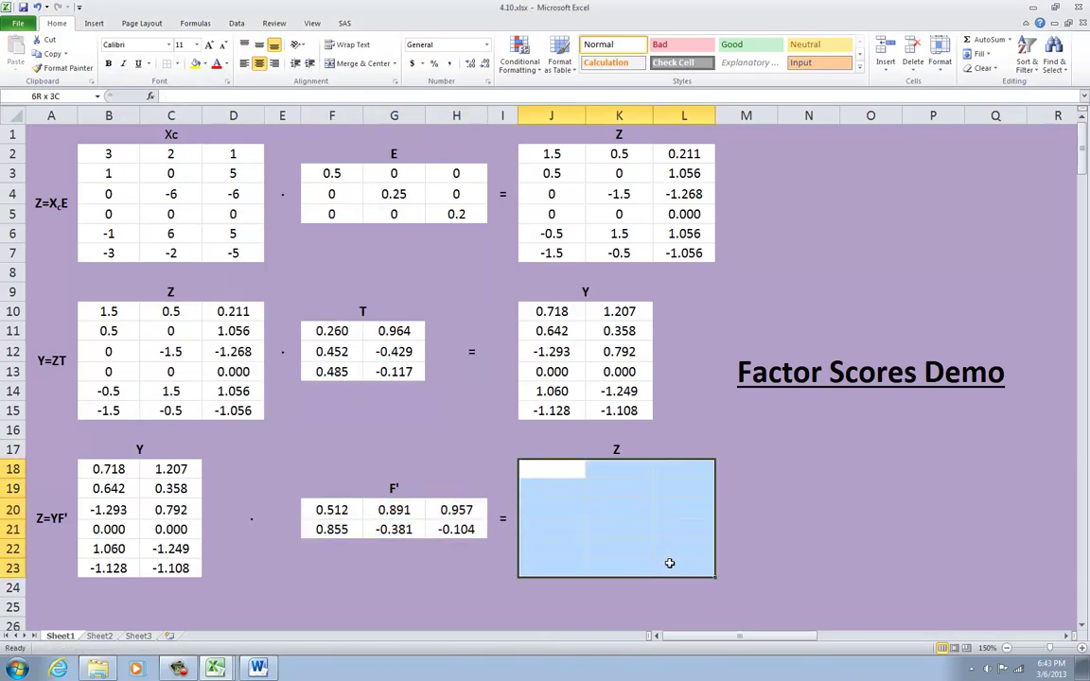
pyautogui.write('=mmult(')
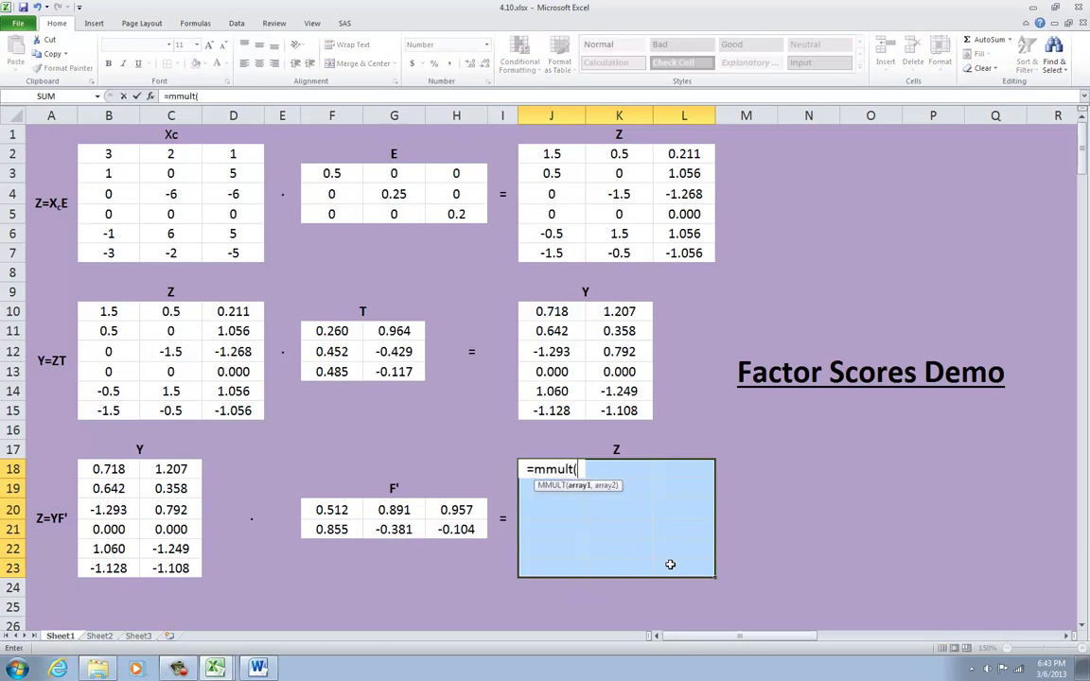
pyautogui.moveTo(104, 469); pyautogui.dragTo(183, 566)
pyautogui.write(',')
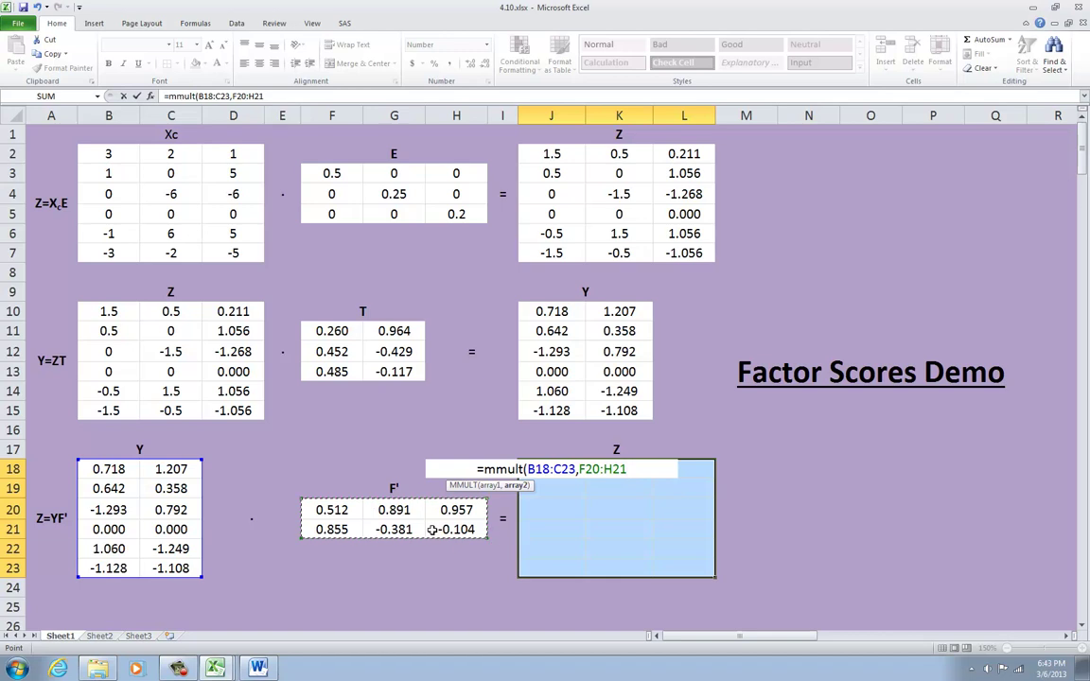
pyautogui.write(')')
pyautogui.hotkey('ctrl', 'shift', 'Return')
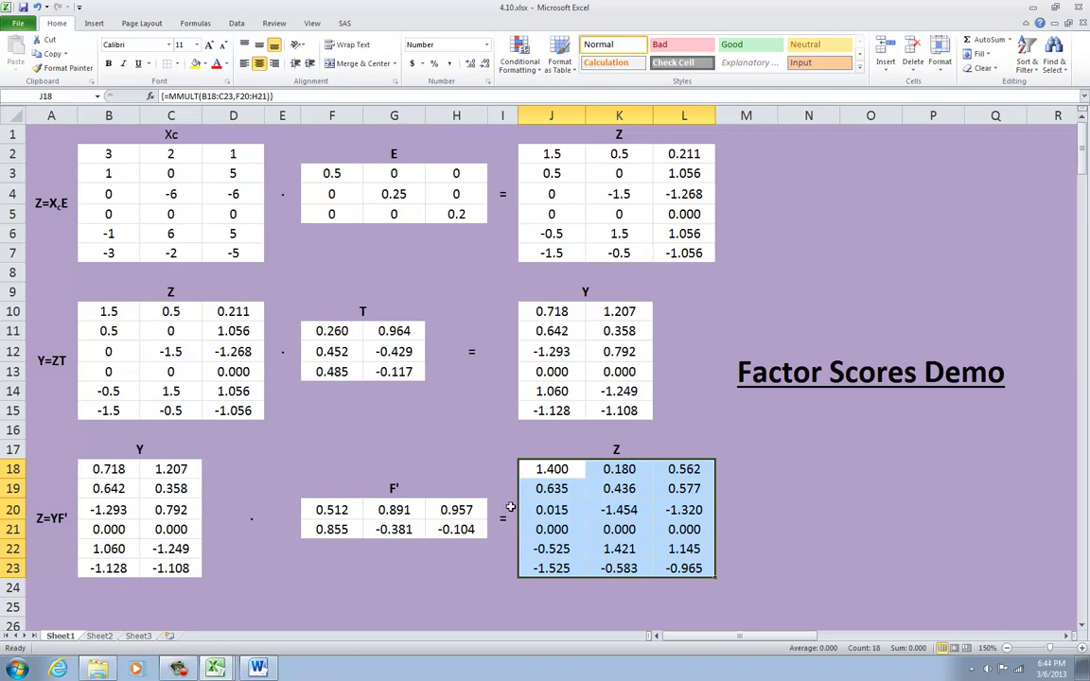
# Step: Compare the Z matrix from XcE (J2:L7) with the Z matrix from YF' (J18:L23) and examine the F' loadings
pyautogui.moveTo(554, 155); pyautogui.dragTo(683, 252)
pyautogui.moveTo(554, 470); pyautogui.dragTo(660, 565)
pyautogui.click(558, 470)
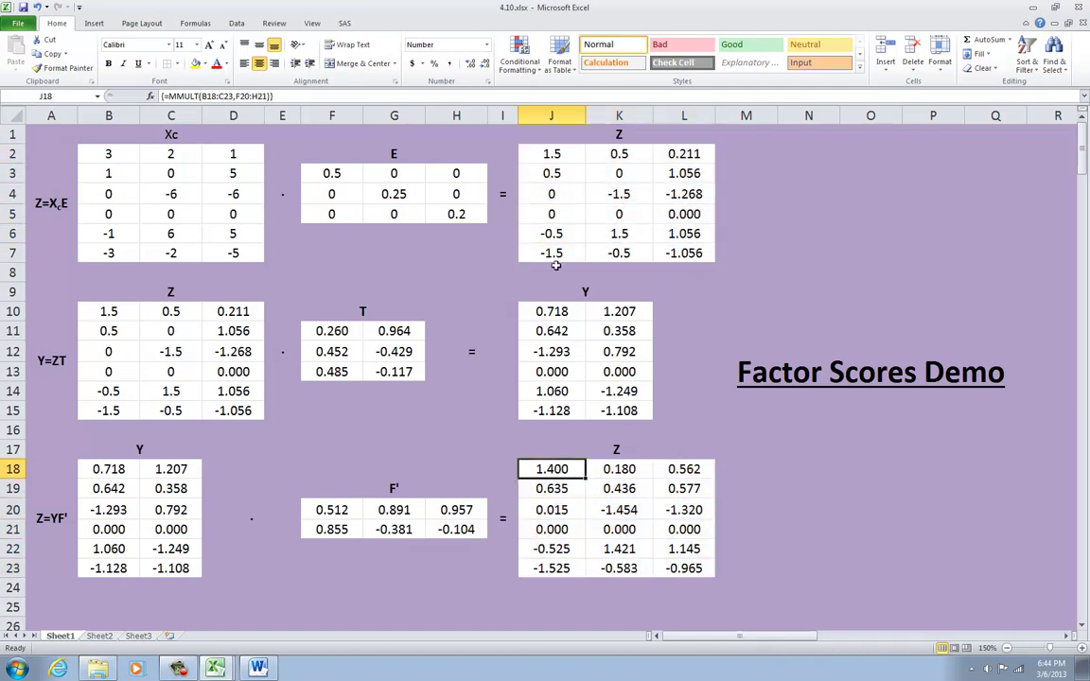
pyautogui.click(557, 157)
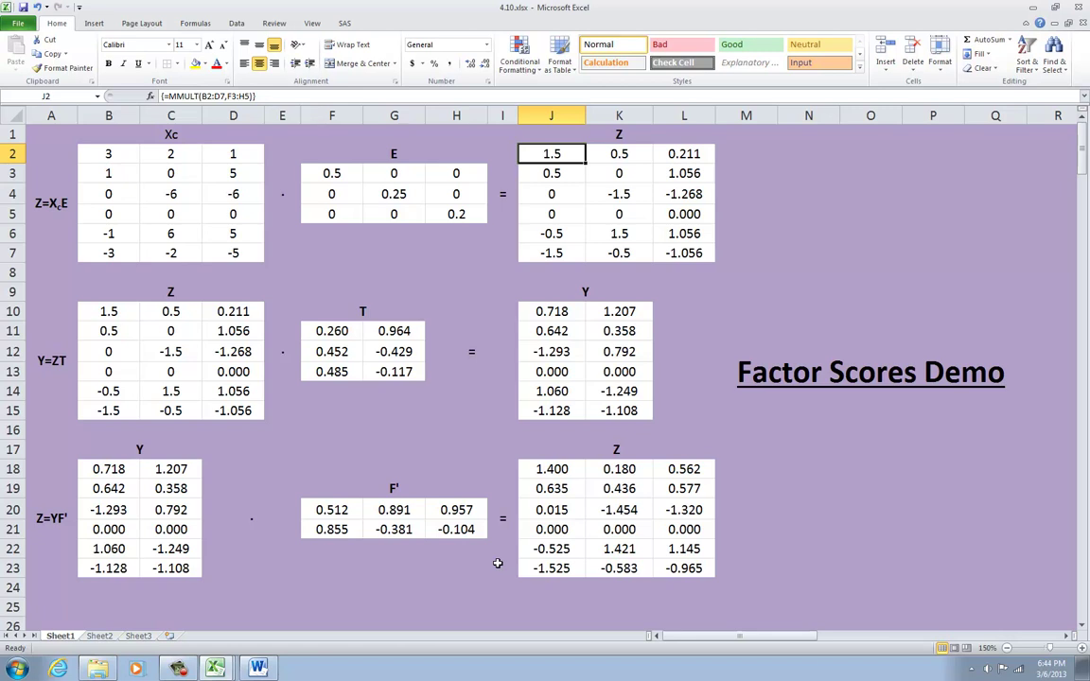
pyautogui.moveTo(326, 511); pyautogui.dragTo(431, 526)
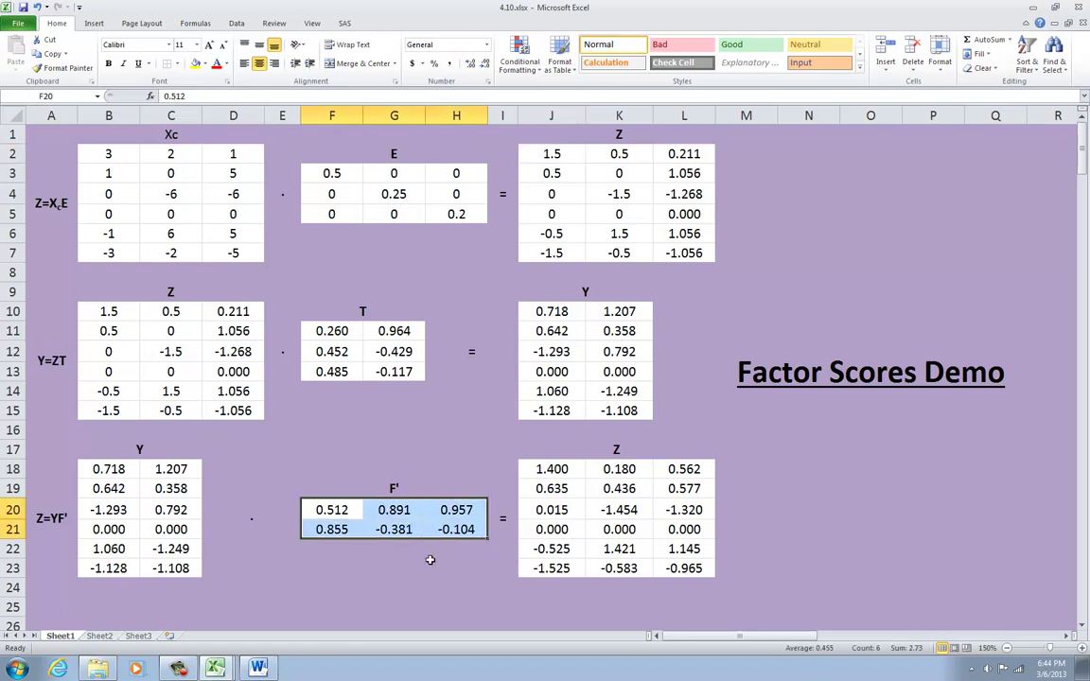
pyautogui.click(430, 561)
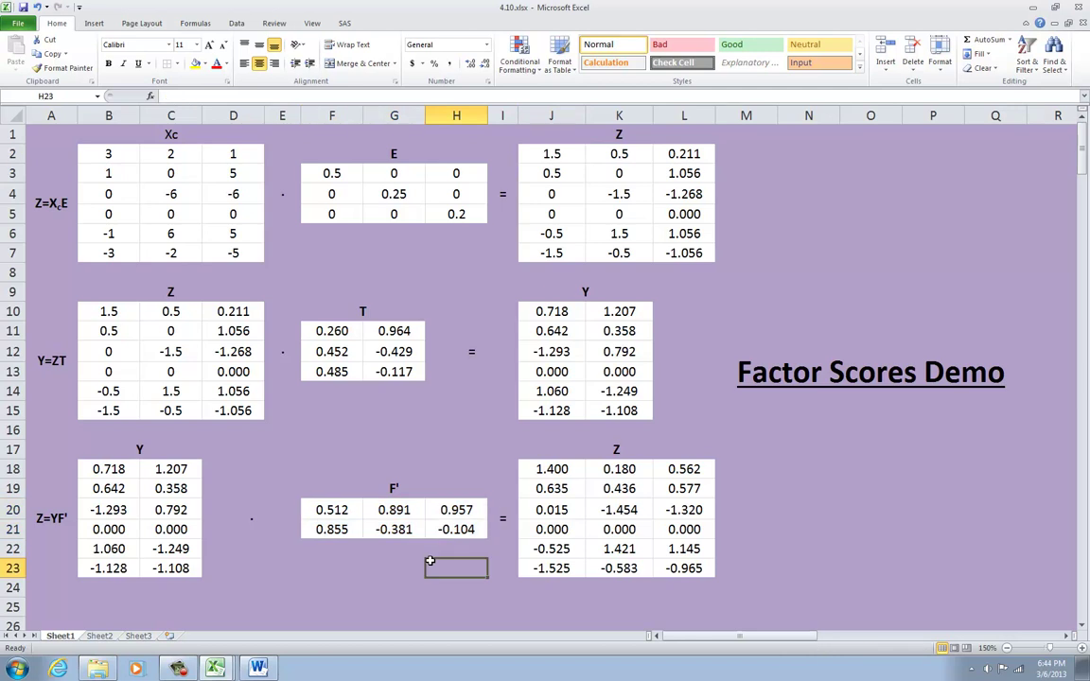
# Step: Check the total percent of eigenvalues for the unrotated factors in 4.8.xlsx (G8) and return to 4.10.xlsx
pyautogui.click(214, 668)
pyautogui.click(213, 596)
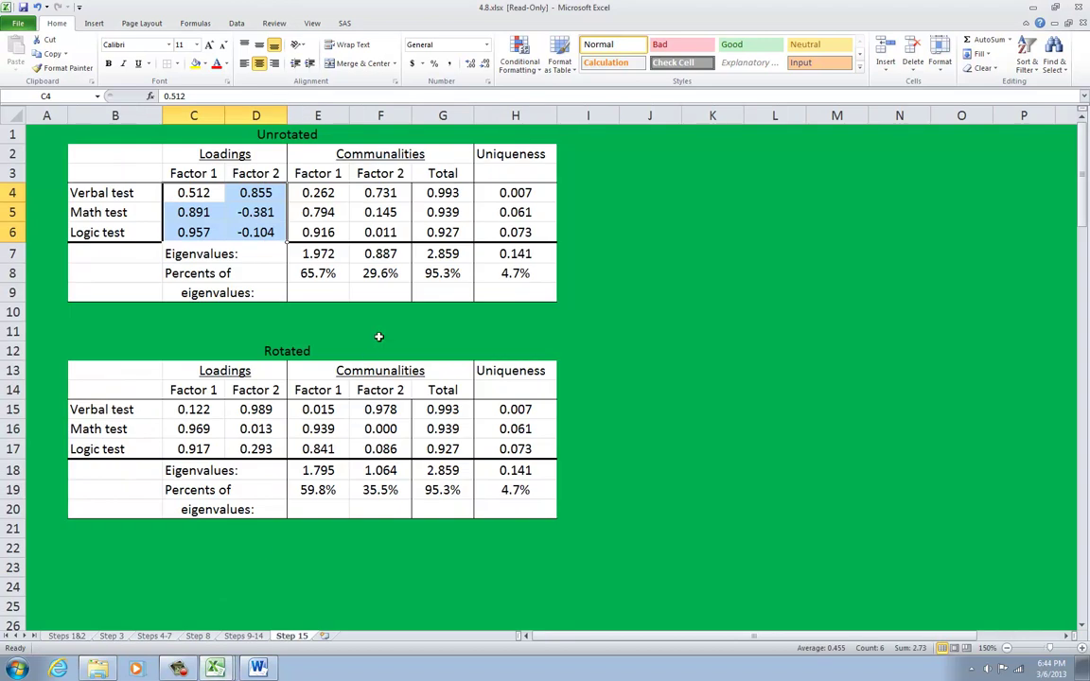
pyautogui.click(435, 282)
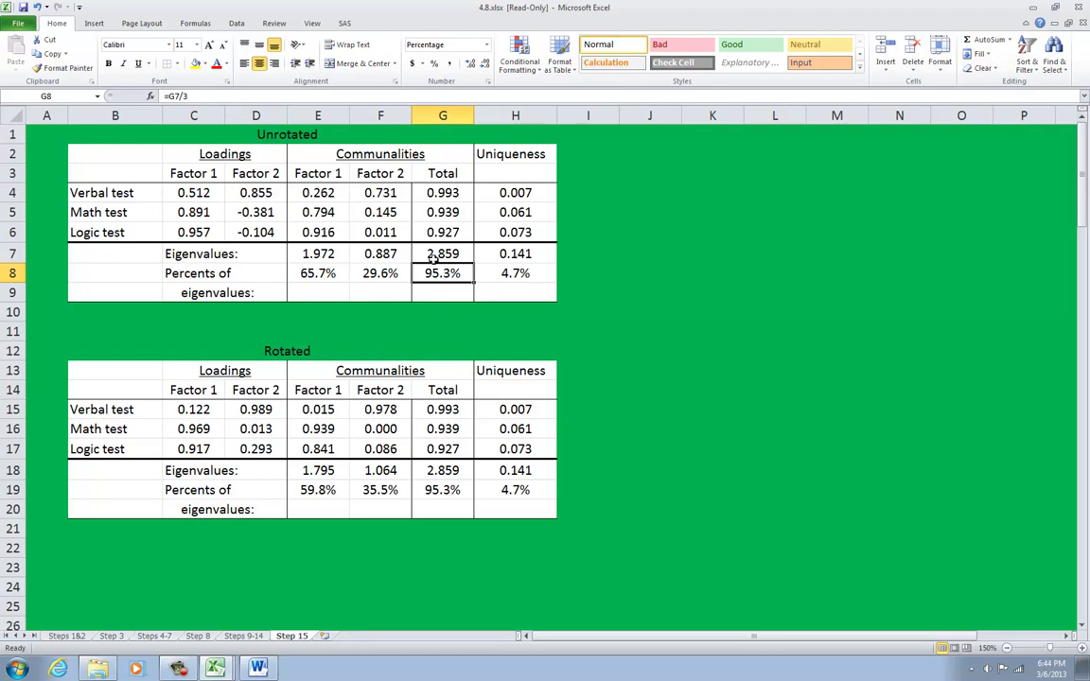
pyautogui.click(216, 670)
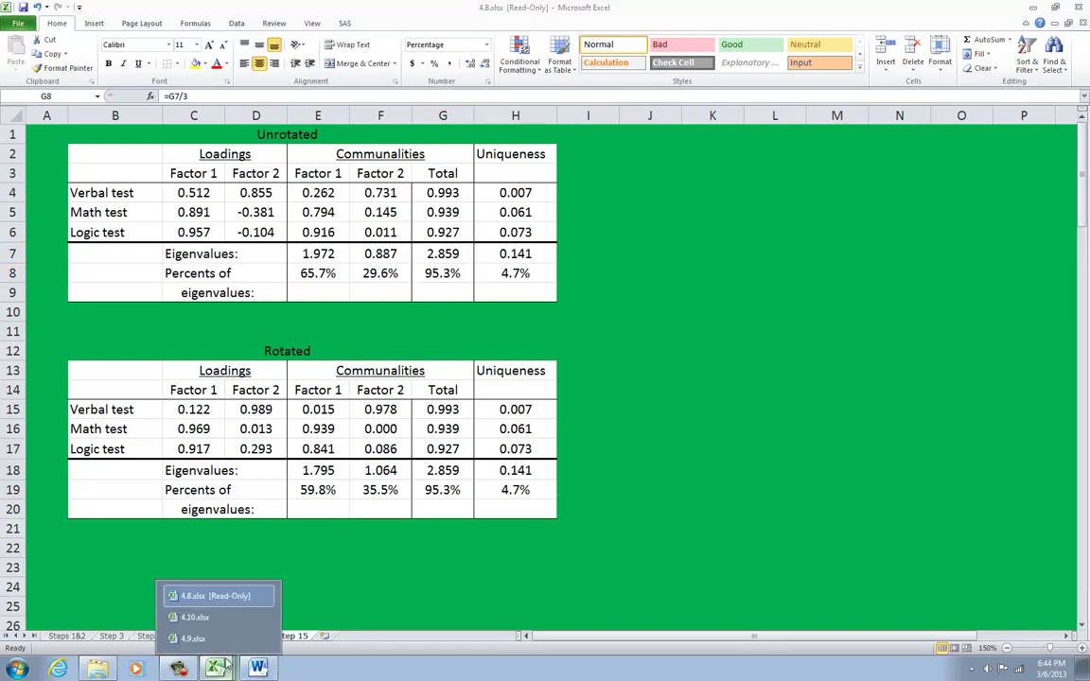
pyautogui.click(194, 617)
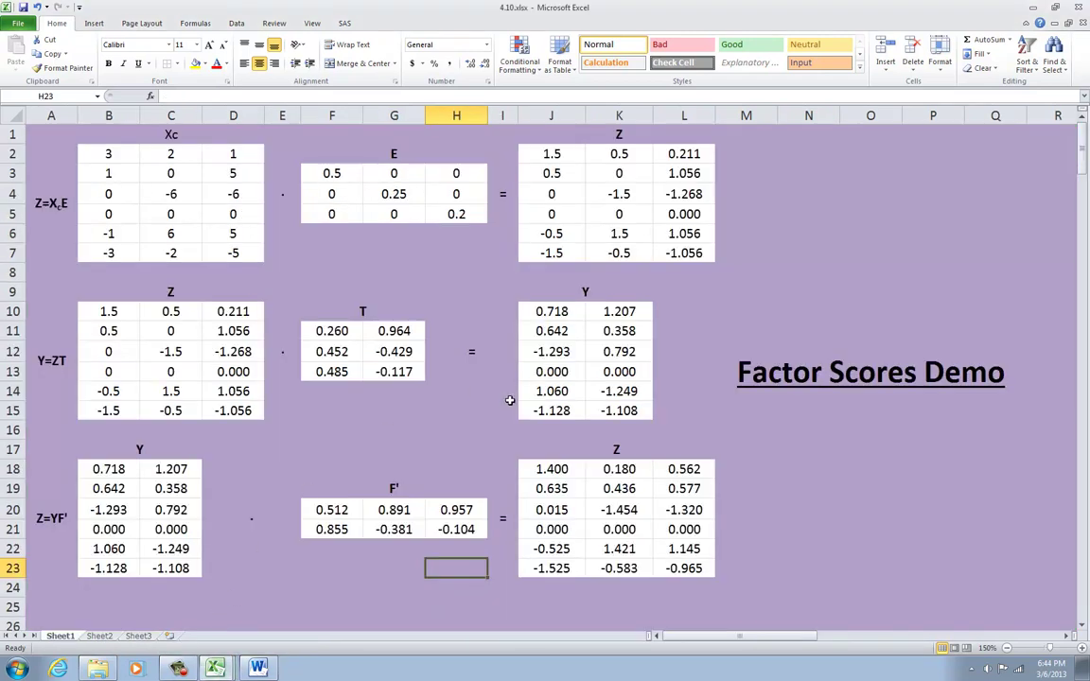
# Step: Review both Z results against the unrotated total percent in 4.8.xlsx, and examine the Y factor scores in J10:K15 of 4.10.xlsx
pyautogui.moveTo(527, 154); pyautogui.dragTo(681, 248)
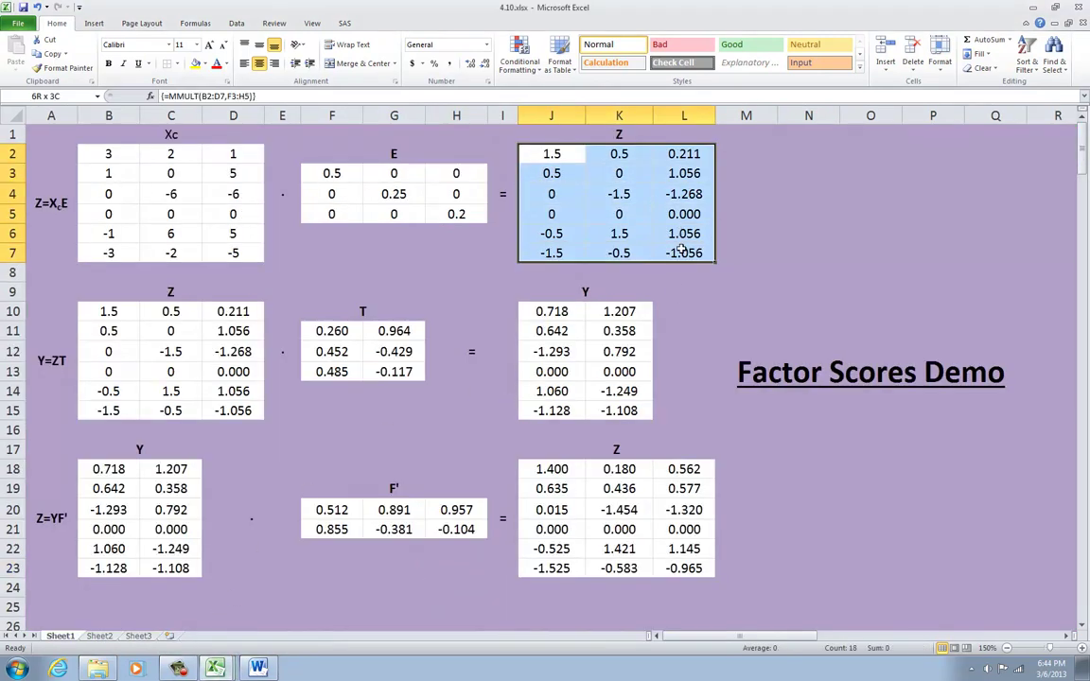
pyautogui.moveTo(535, 469); pyautogui.dragTo(667, 563)
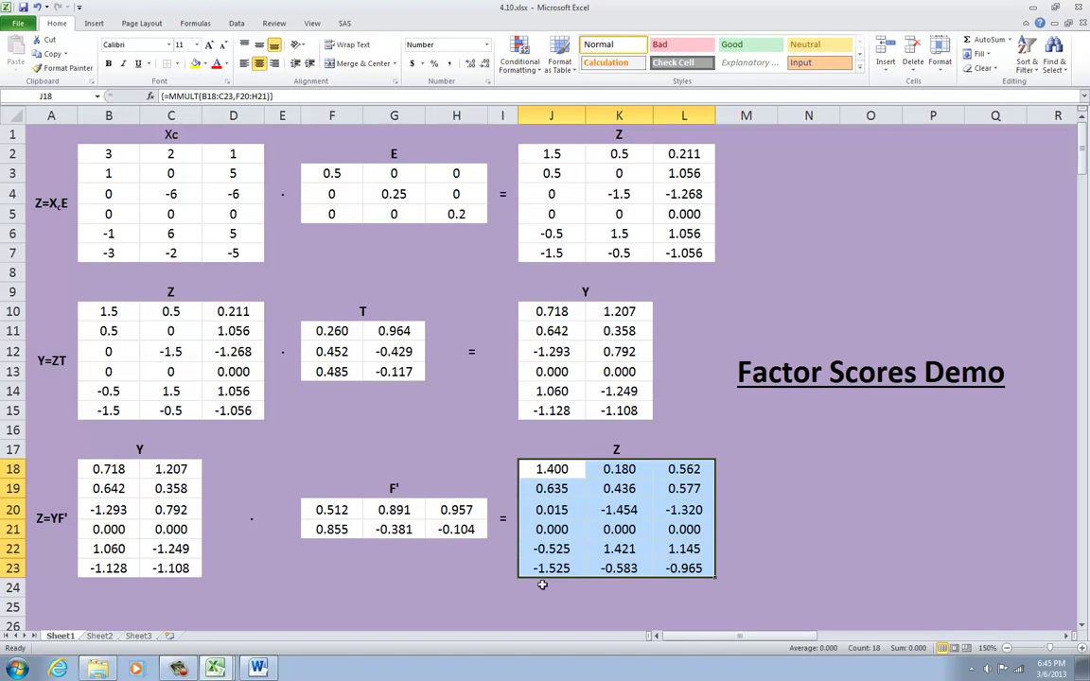
pyautogui.moveTo(219, 669)
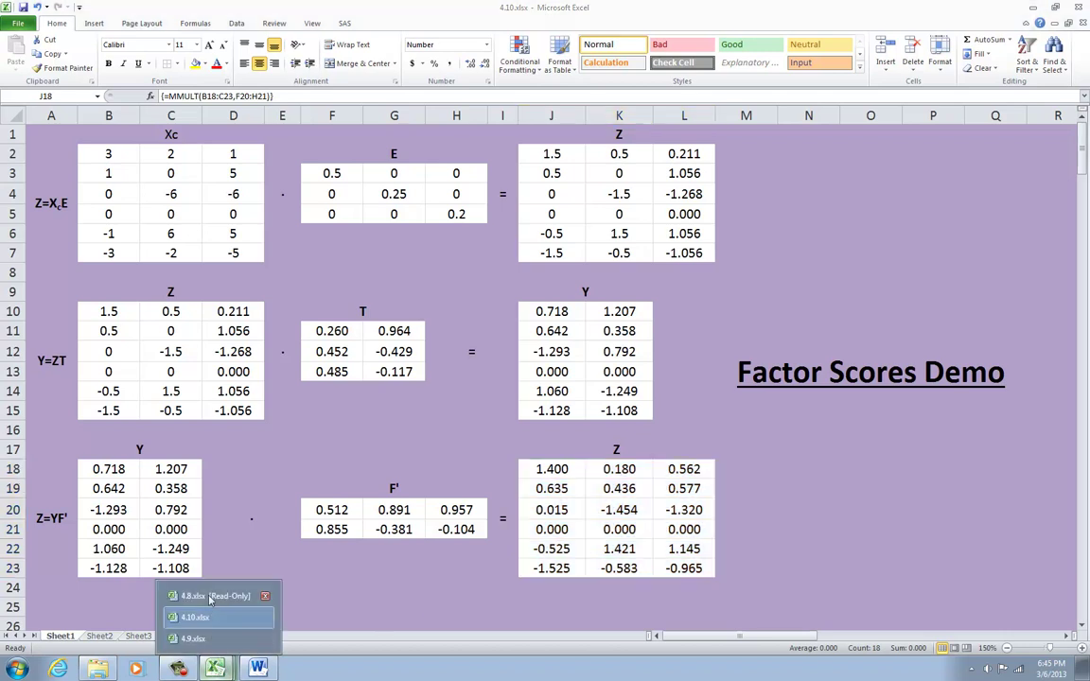
pyautogui.click(213, 594)
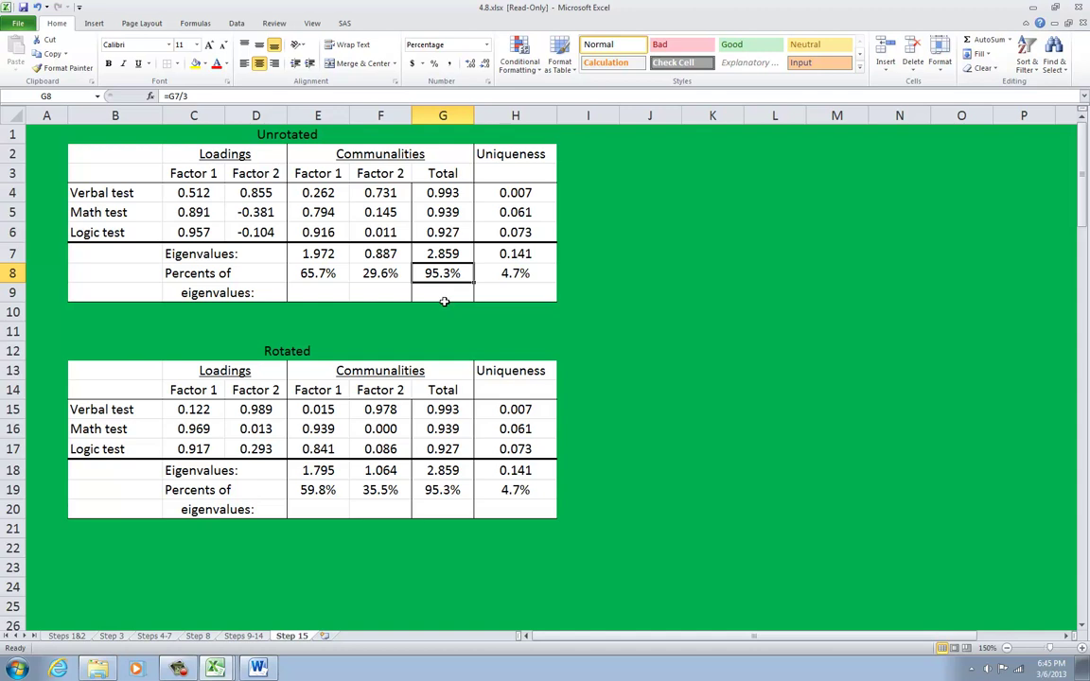
pyautogui.click(215, 669)
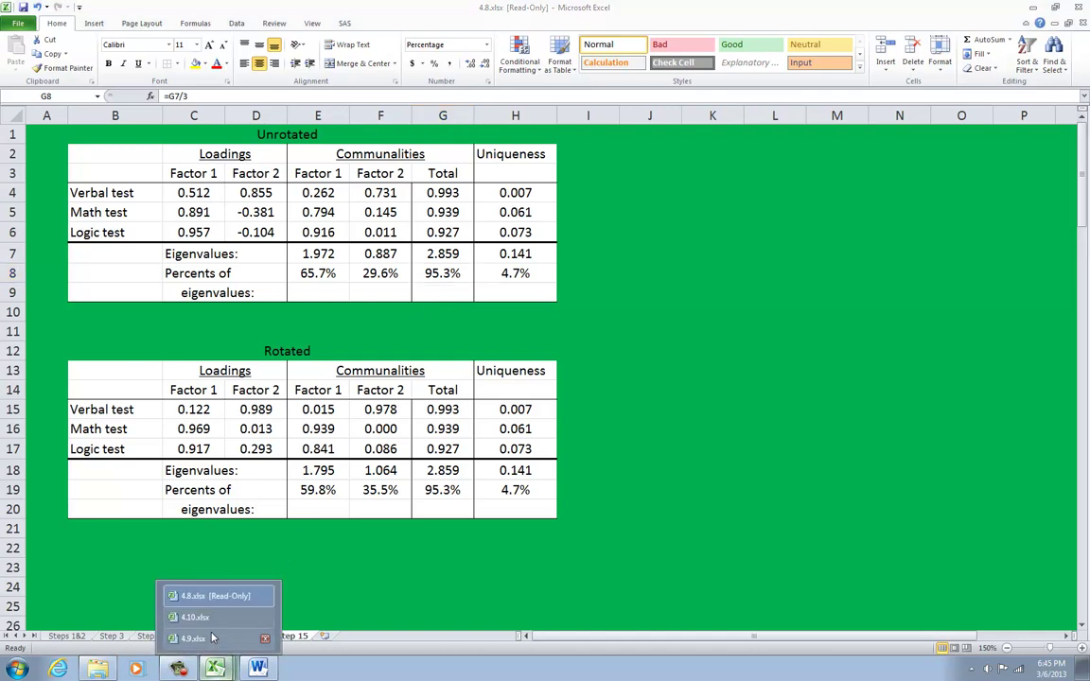
pyautogui.click(210, 620)
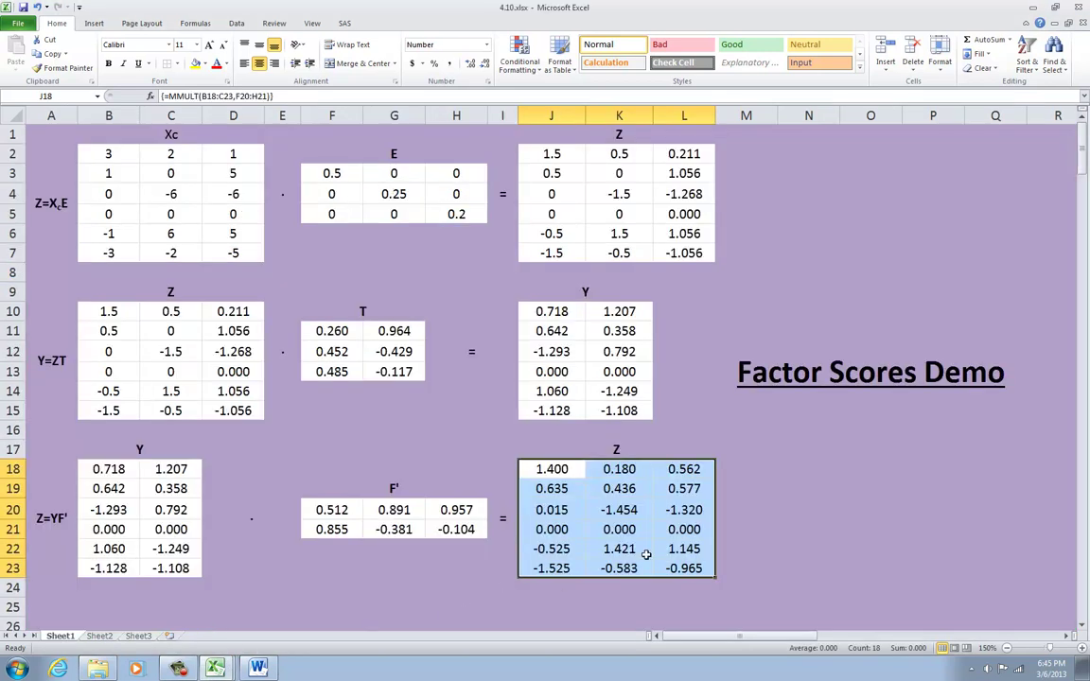
pyautogui.click(772, 470)
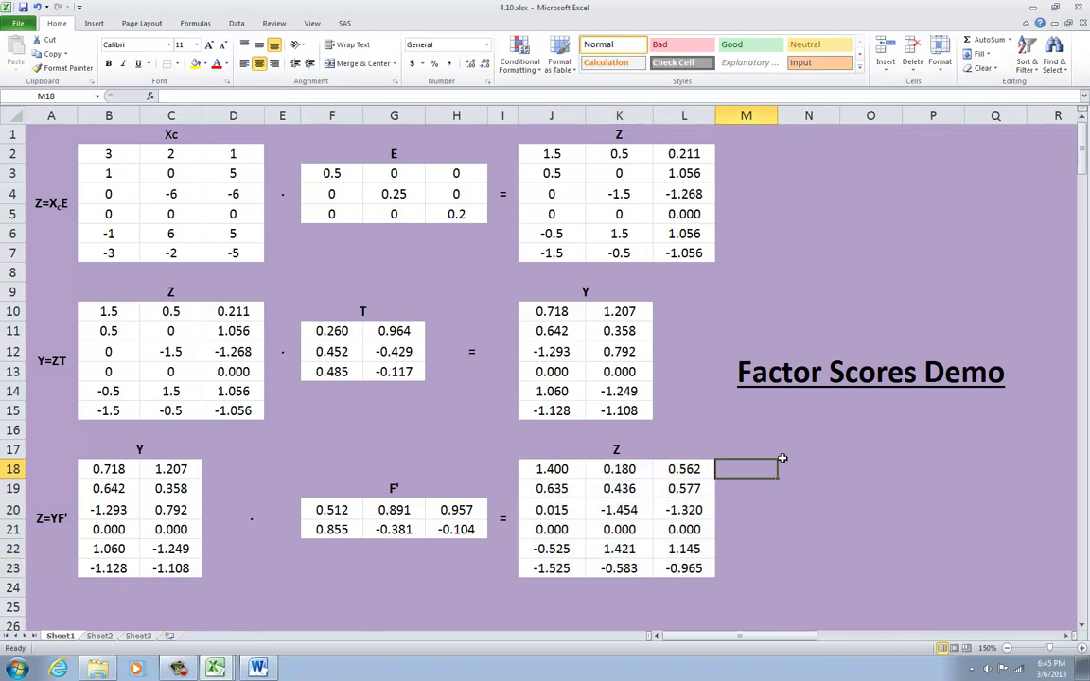
pyautogui.moveTo(534, 313); pyautogui.dragTo(626, 412)
pyautogui.click(705, 426)
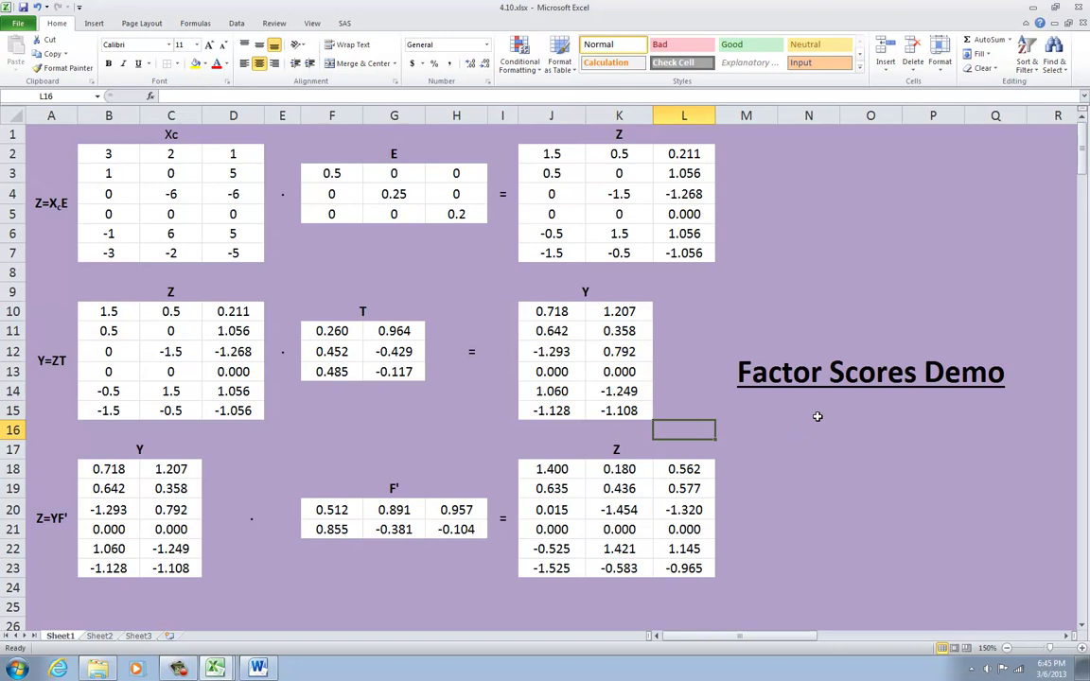